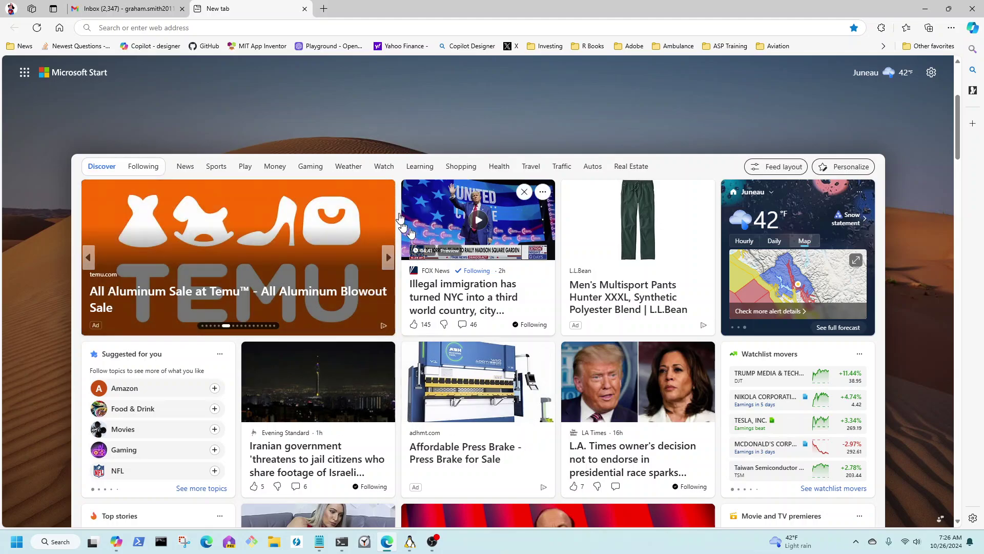
Open a new browser tab and open the Jerusalem Post article about Lebanon and Israel from its news feed.
left_click(324, 9)
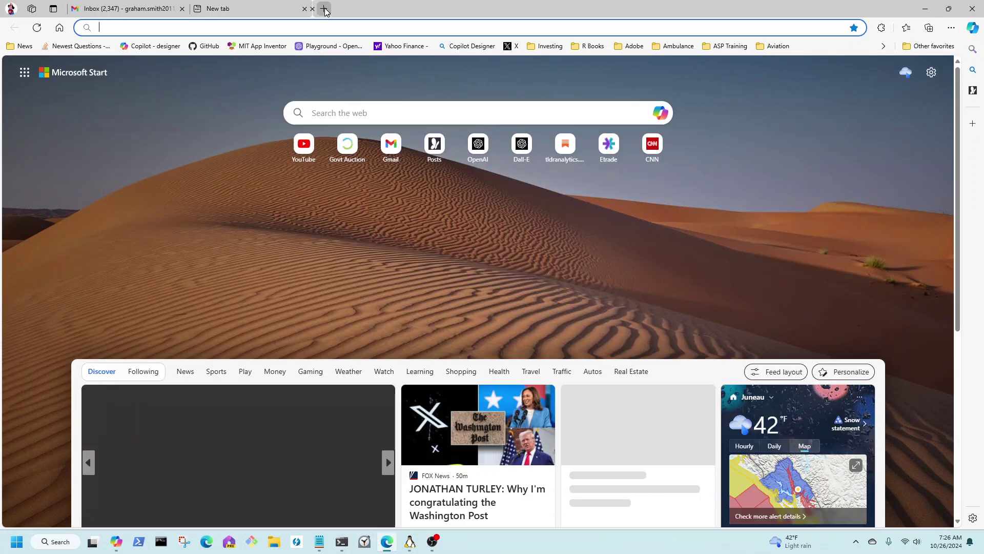
scroll(405, 263, "down", 1)
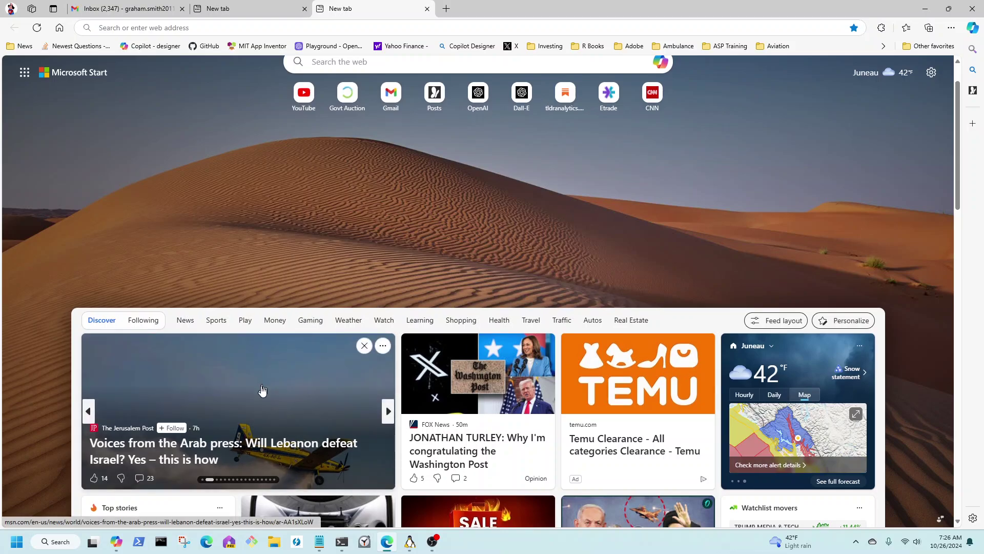
left_click(262, 394)
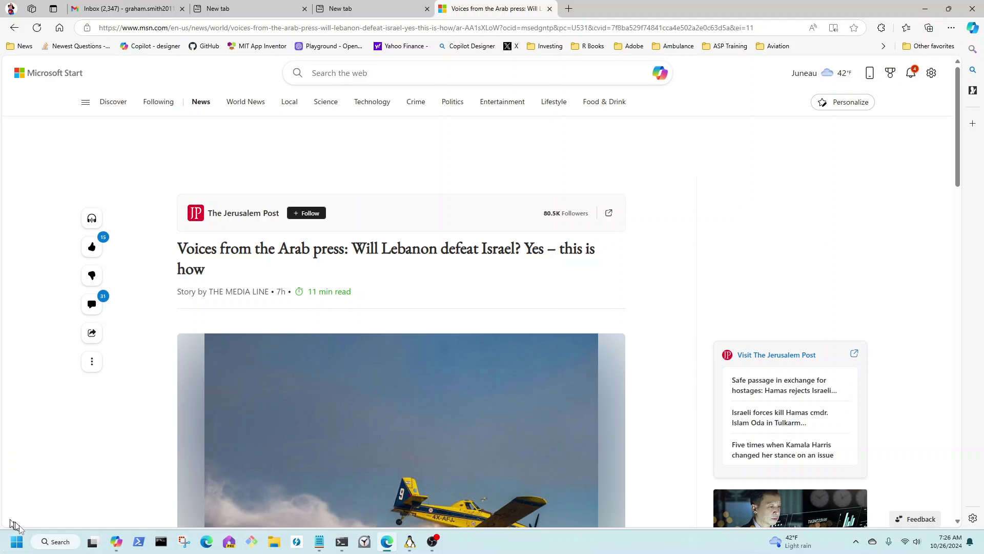
Look through the Windows list of all installed apps, and minimize the browser to return to the Xfce desktop.
left_click(16, 539)
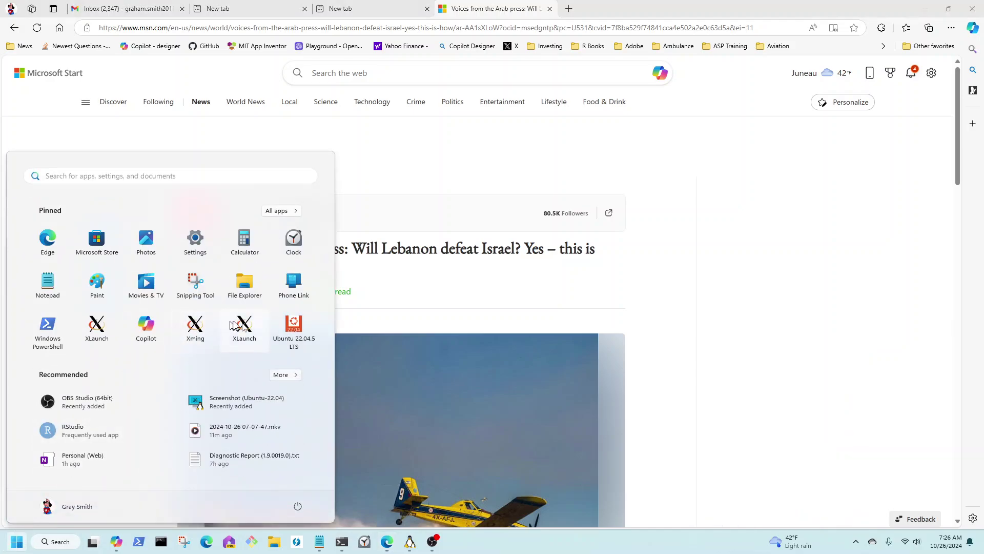
left_click(294, 210)
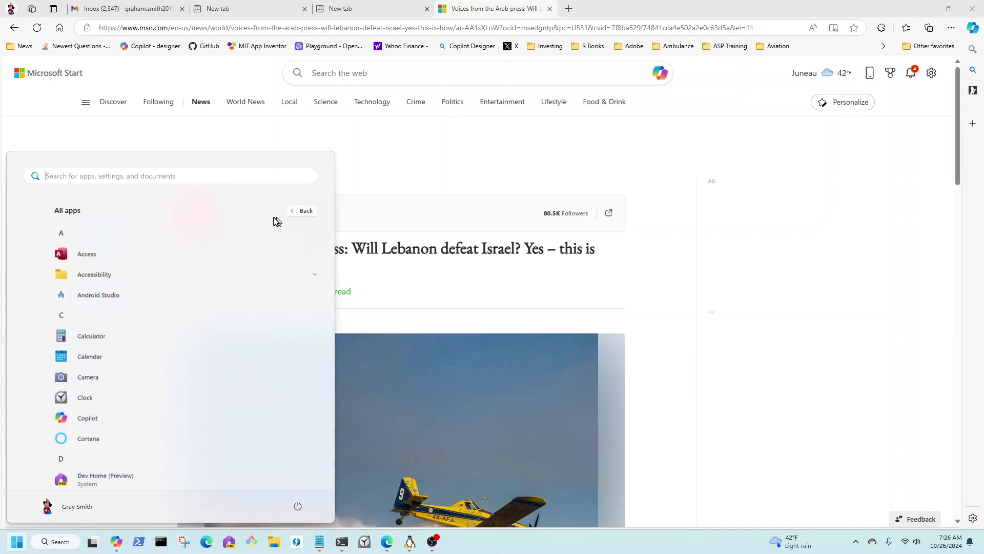
scroll(215, 301, "down", 5)
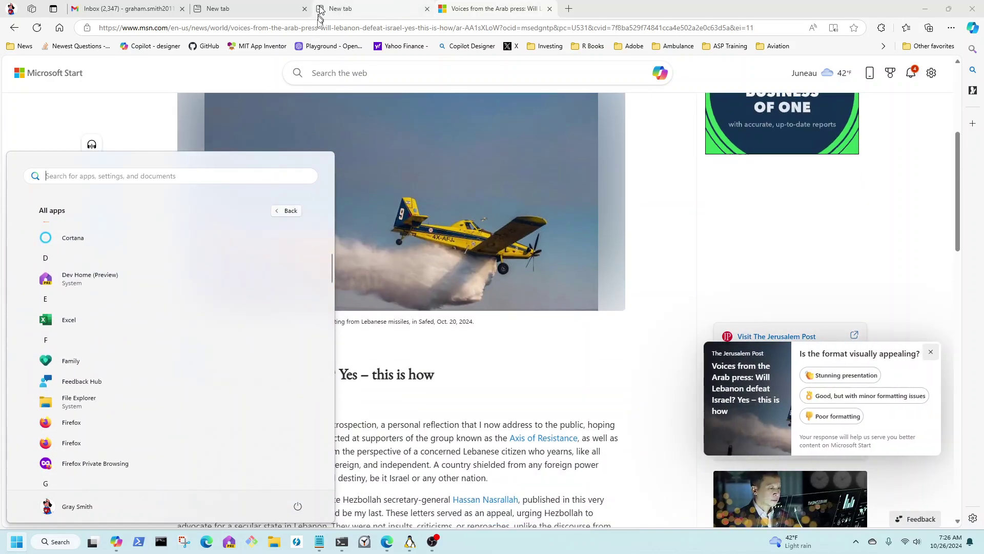
left_click(825, 231)
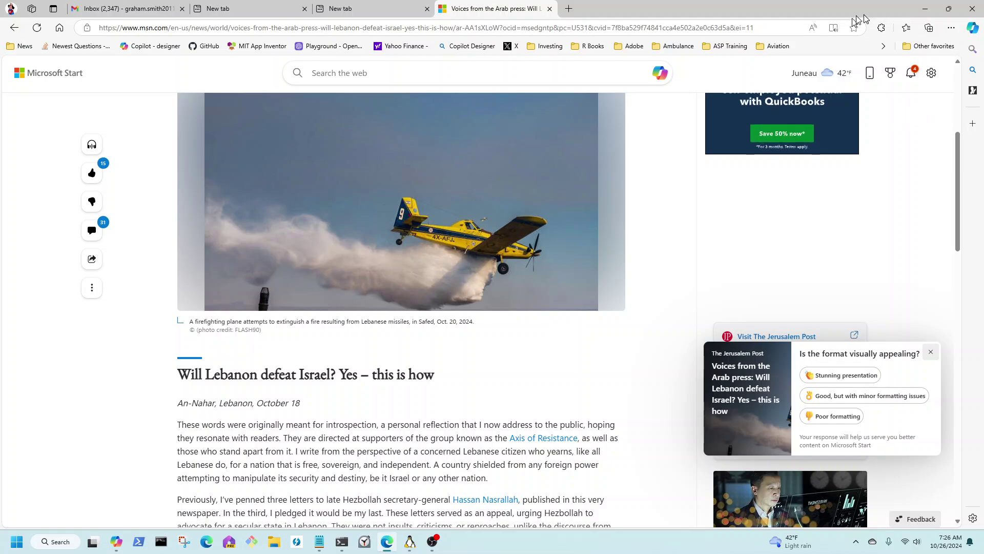
left_click(925, 12)
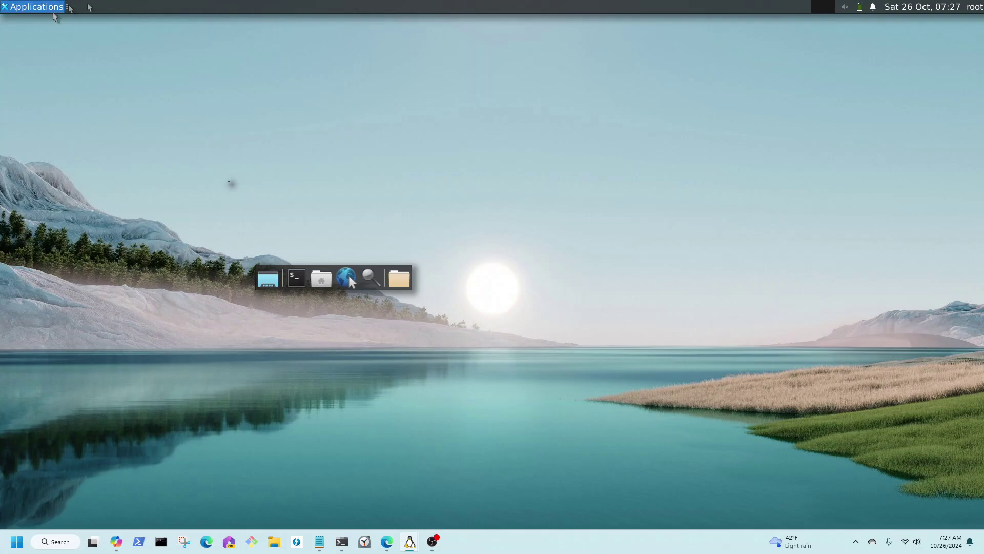
Look at the Xfce Accessories applications alongside the pinned Windows apps, and close both listings.
left_click(33, 7)
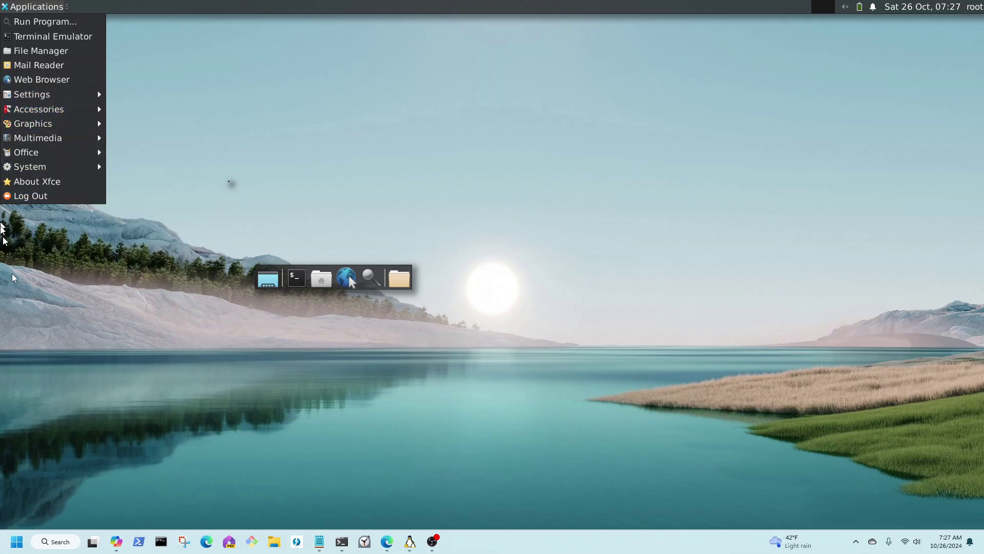
mouse_move(51, 110)
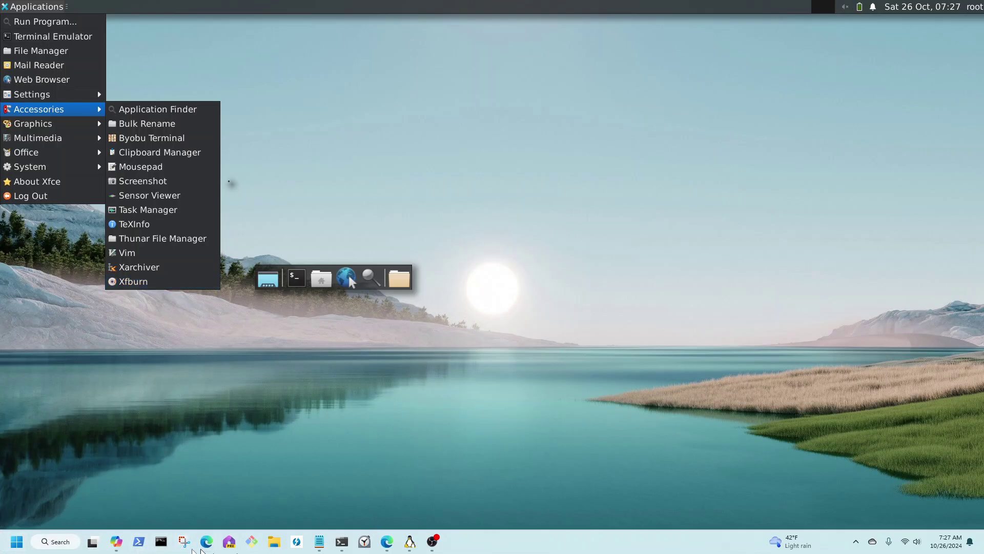
left_click(17, 543)
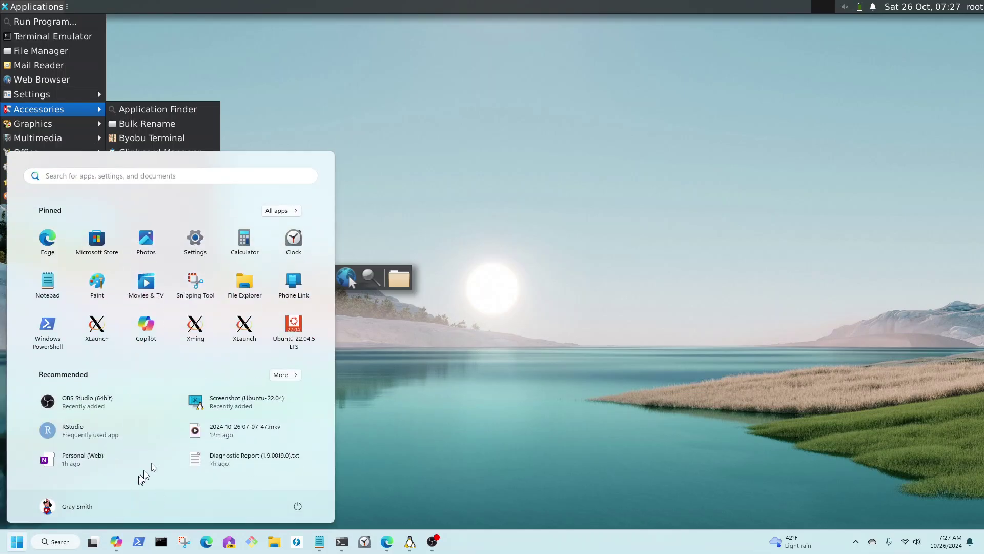
left_click(536, 150)
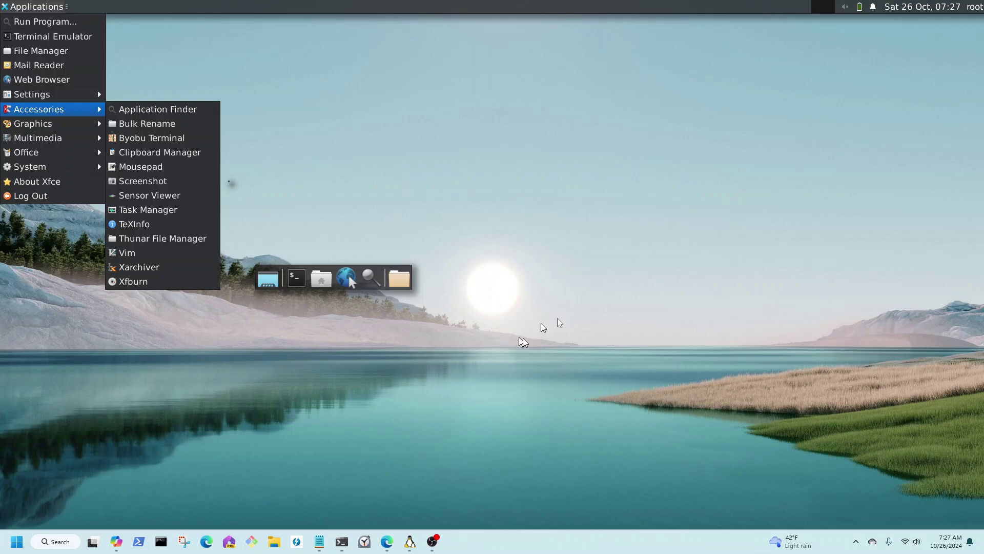
left_click(413, 10)
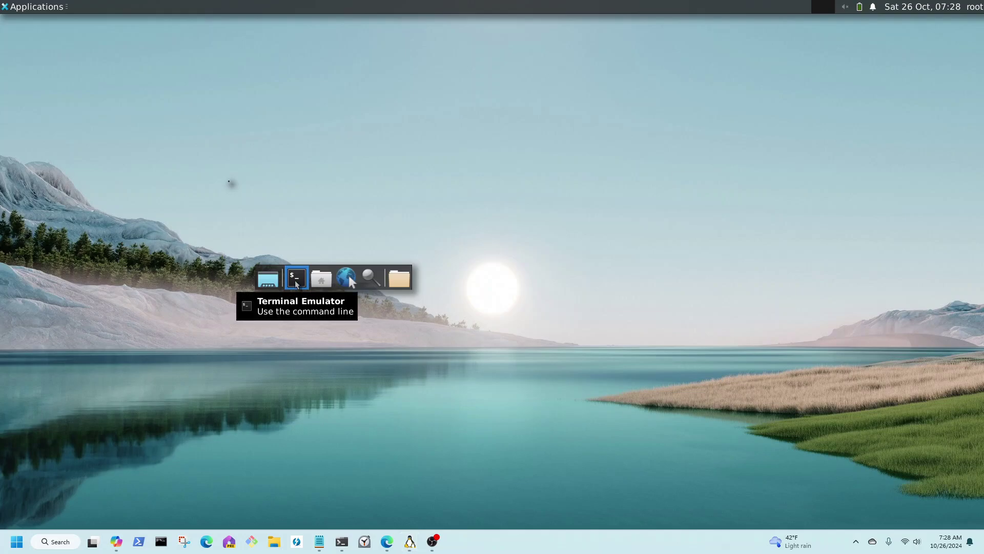
Open a Linux terminal beside the dock area and switch from root to the regular user account with su.
left_click(296, 280)
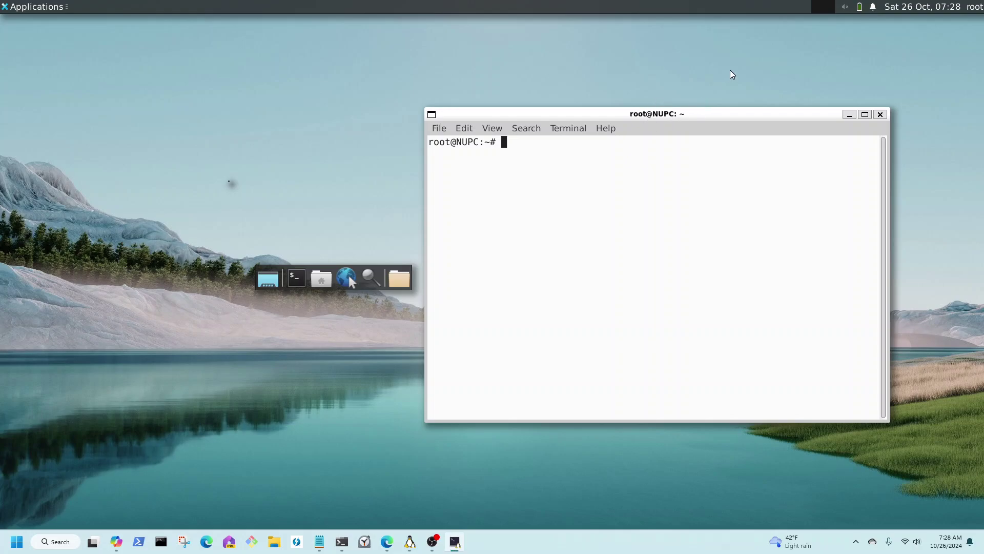
left_click_drag(715, 114, 608, 48)
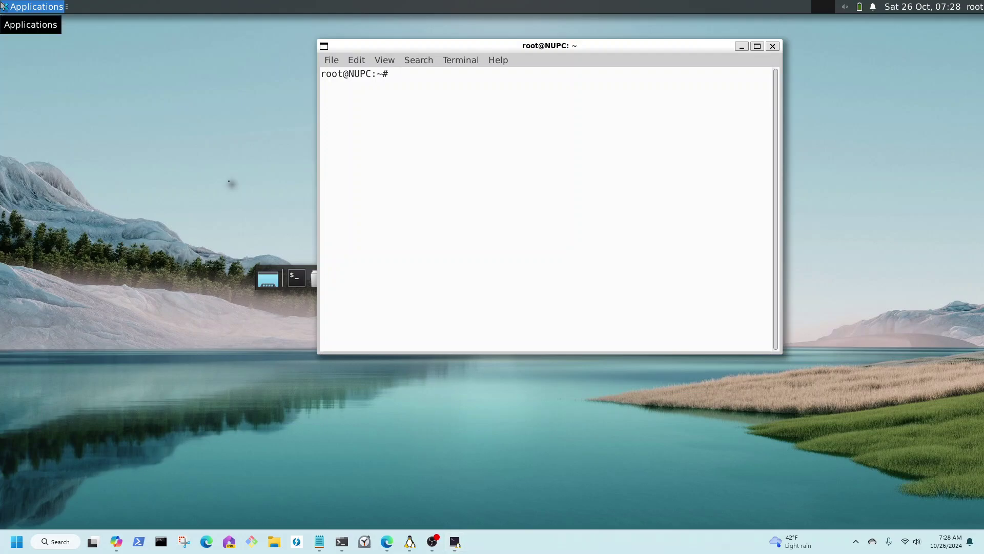
type("su gray")
key("Return")
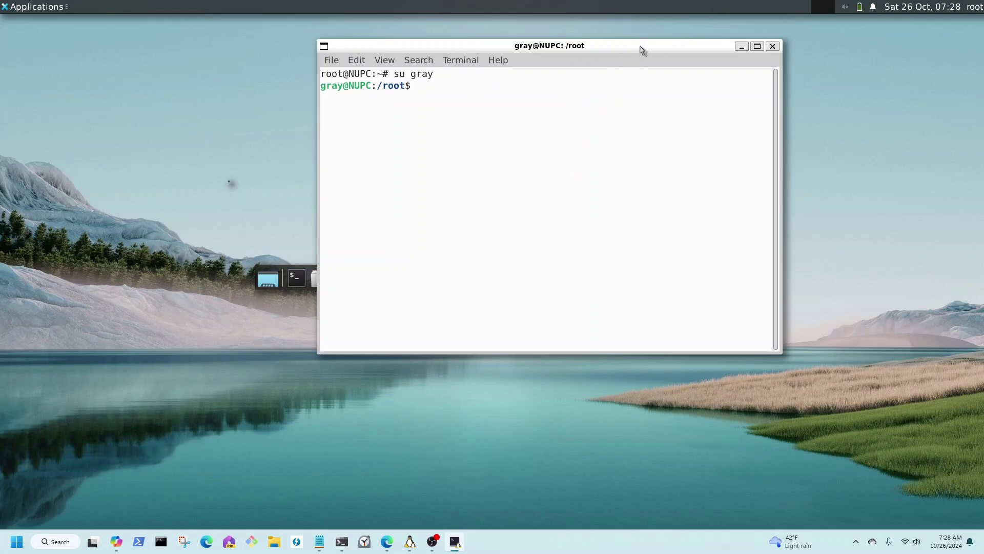
left_click_drag(643, 50, 405, 66)
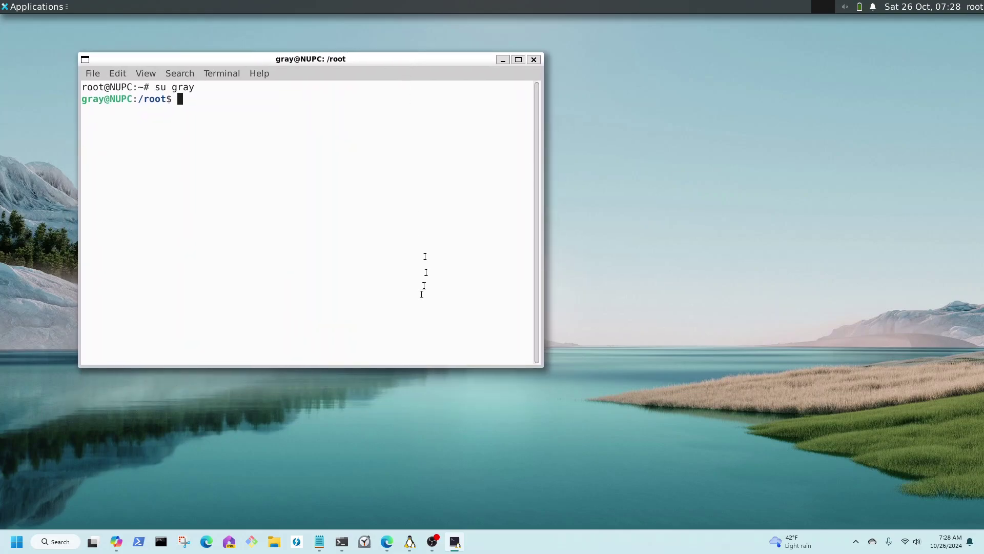
Switch to Windows Terminal, open a Command Prompt tab and list the user folder with dir.
mouse_move(341, 541)
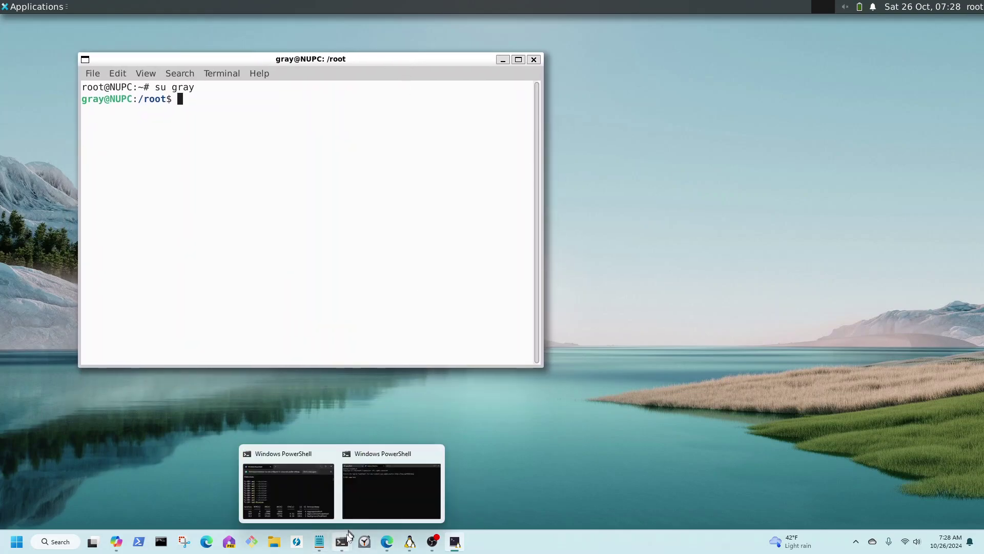
left_click(370, 508)
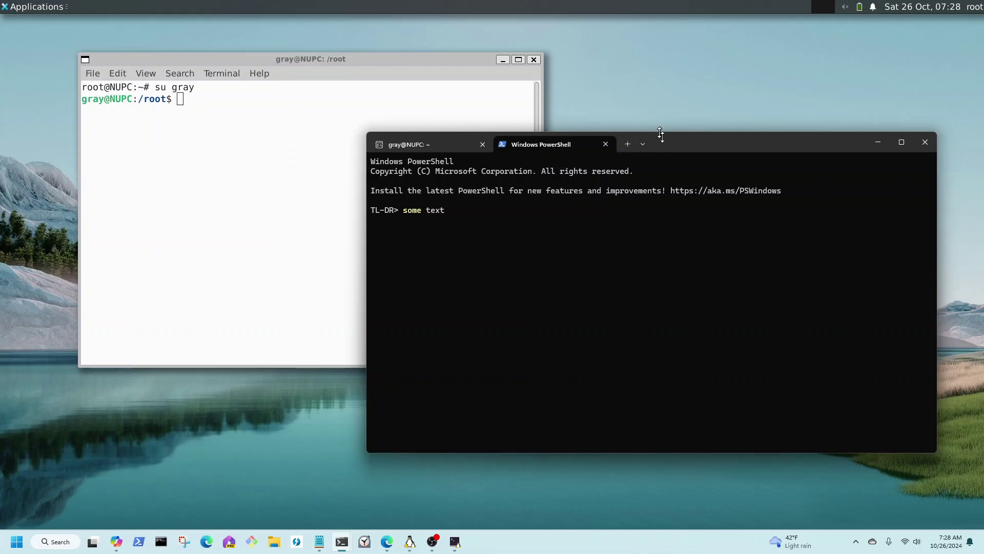
left_click(645, 144)
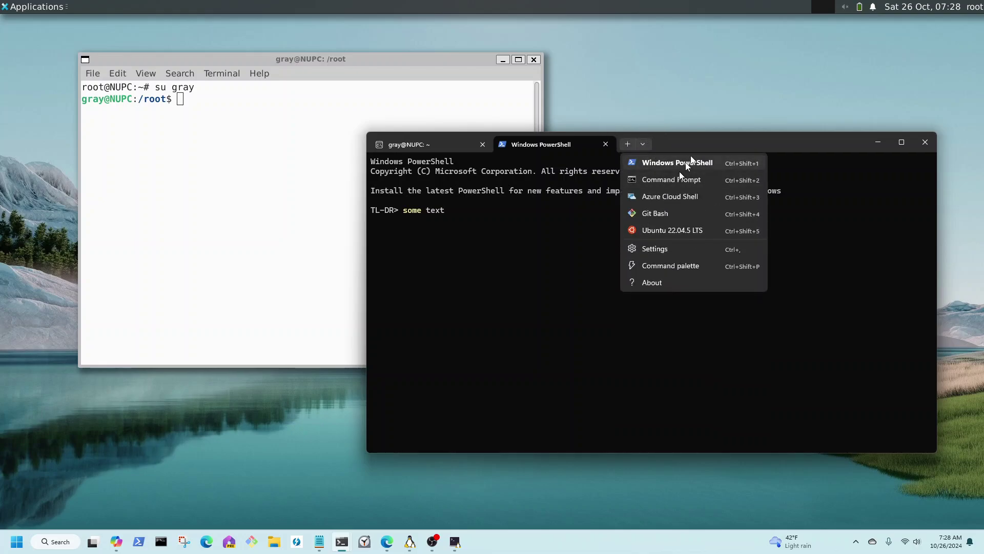
left_click(679, 185)
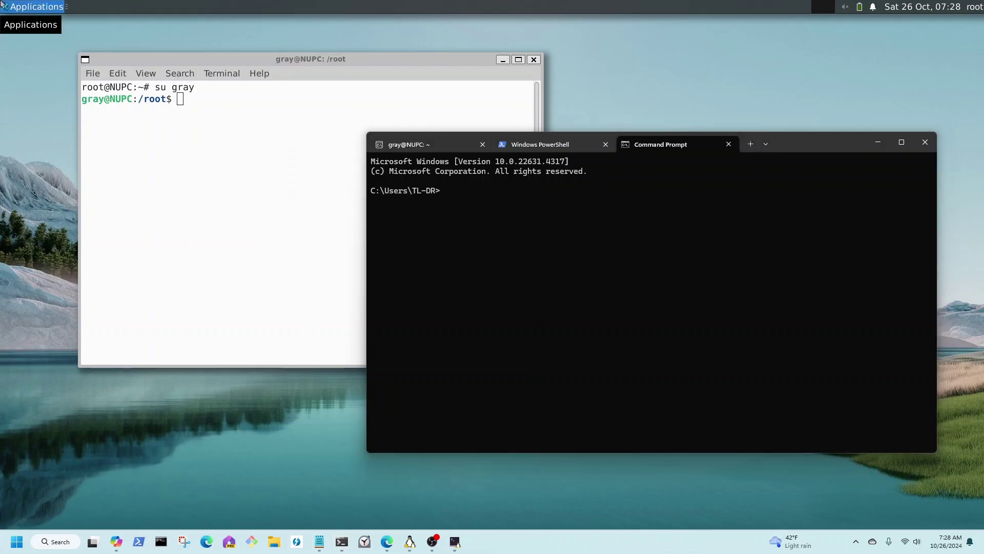
left_click(462, 185)
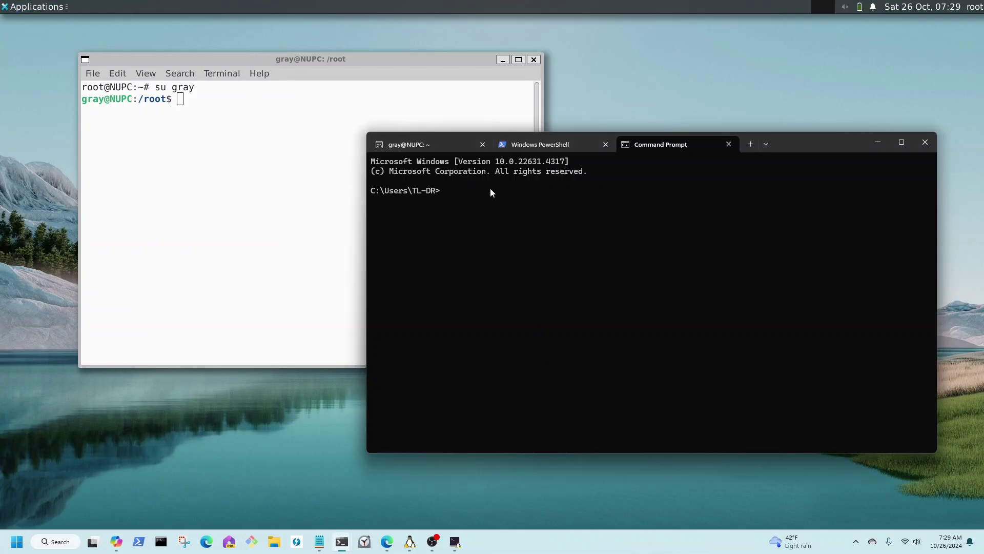
type("dir")
key("Return")
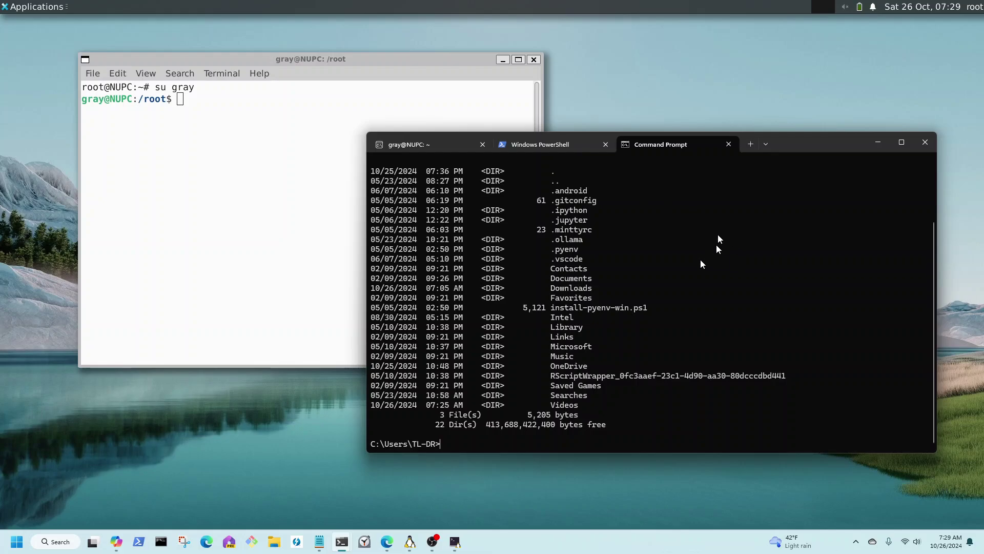
Switch to the Linux terminal and run ls in the /root directory.
left_click(213, 106)
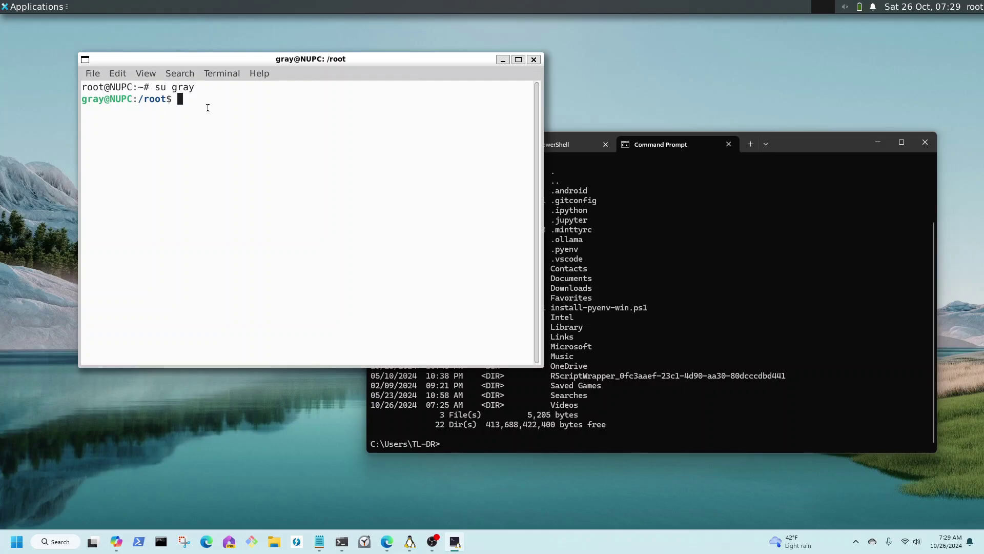
type("ls")
key("Return")
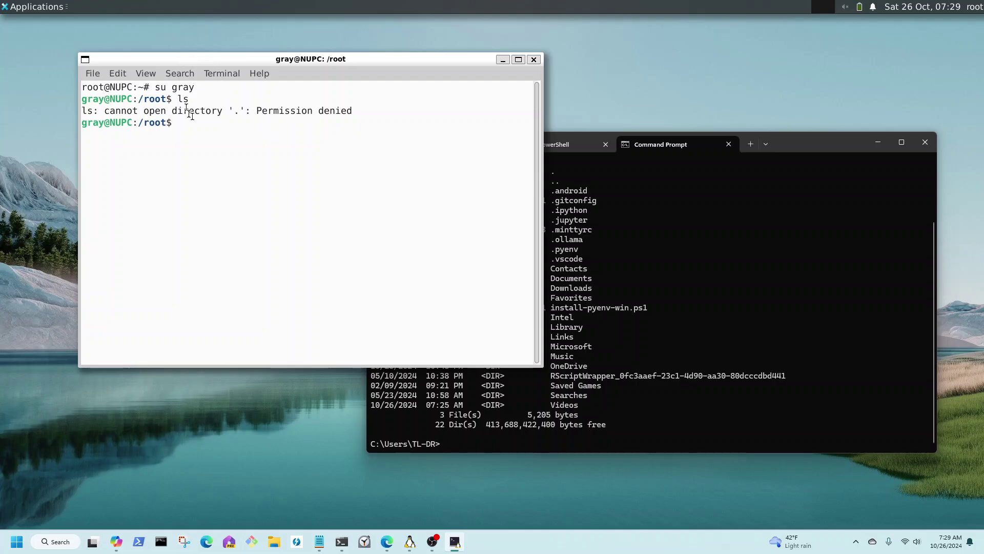
Move the Command Prompt window slightly higher and place the Notepad window in front of it, further down and to the right.
left_click(701, 257)
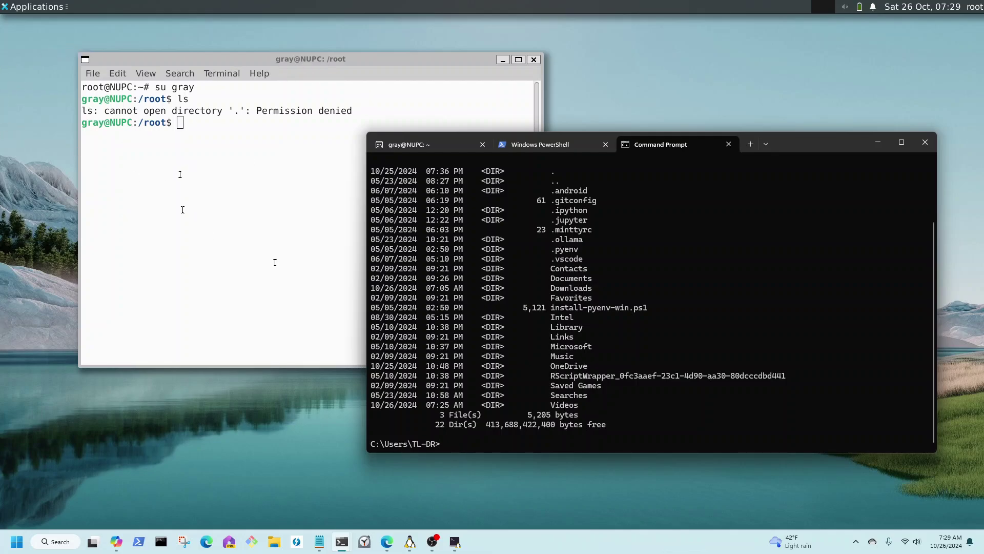
left_click_drag(798, 146, 801, 103)
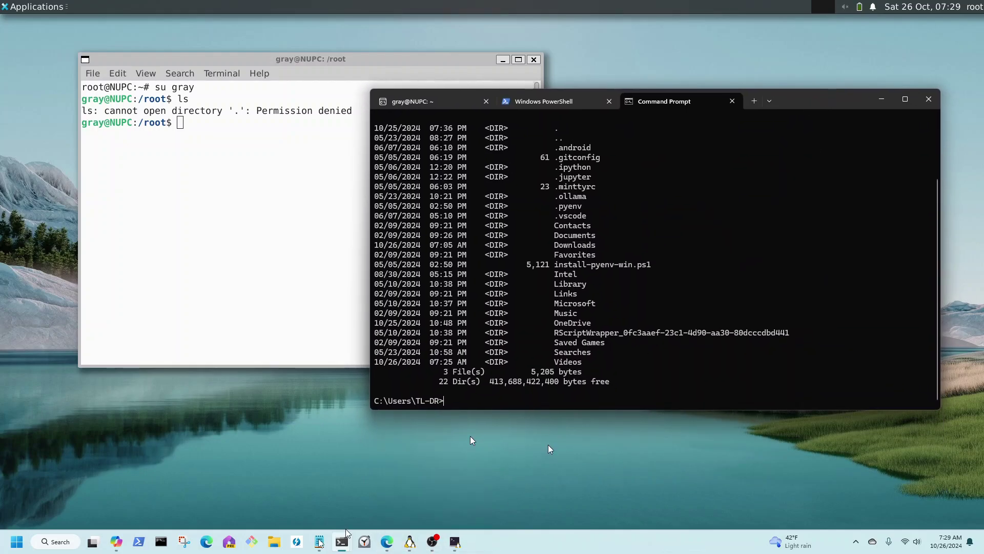
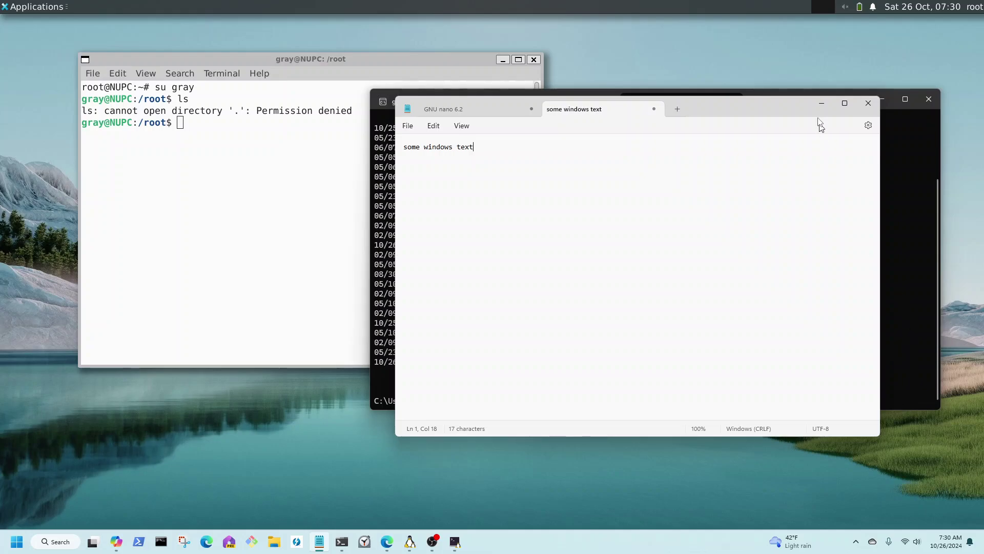
left_click_drag(739, 107, 833, 152)
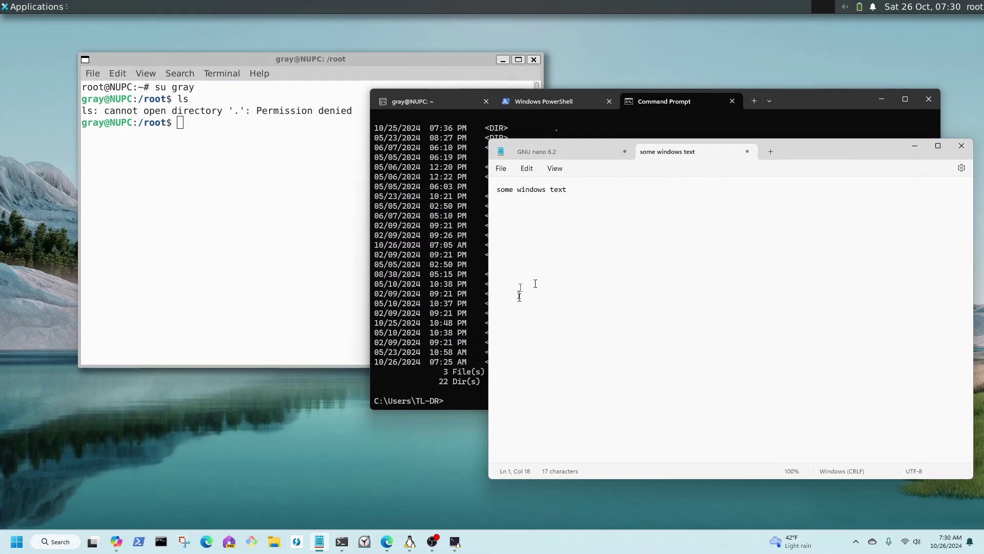
Copy "some windows text" from Notepad and run it as a pasted command in the Command Prompt.
left_click_drag(569, 193, 497, 197)
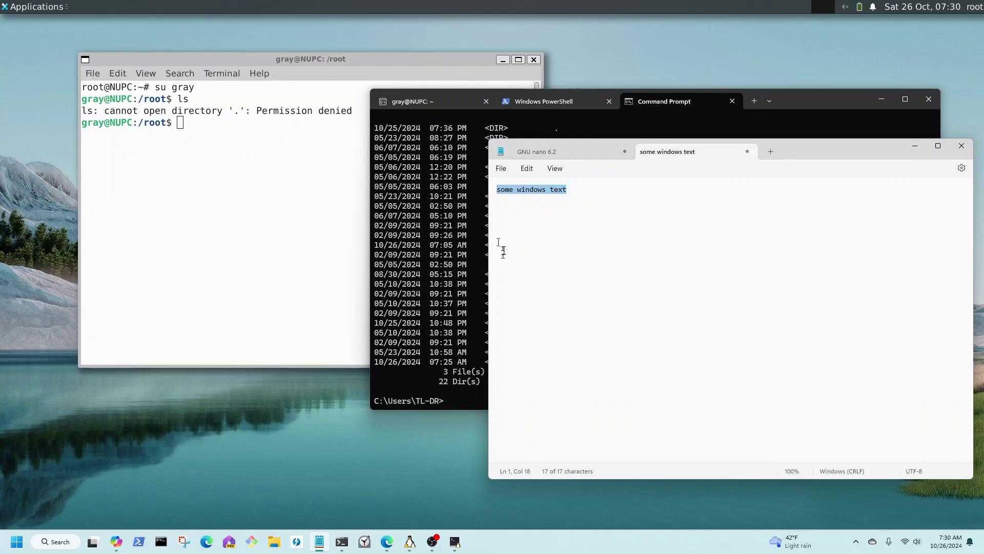
right_click(537, 198)
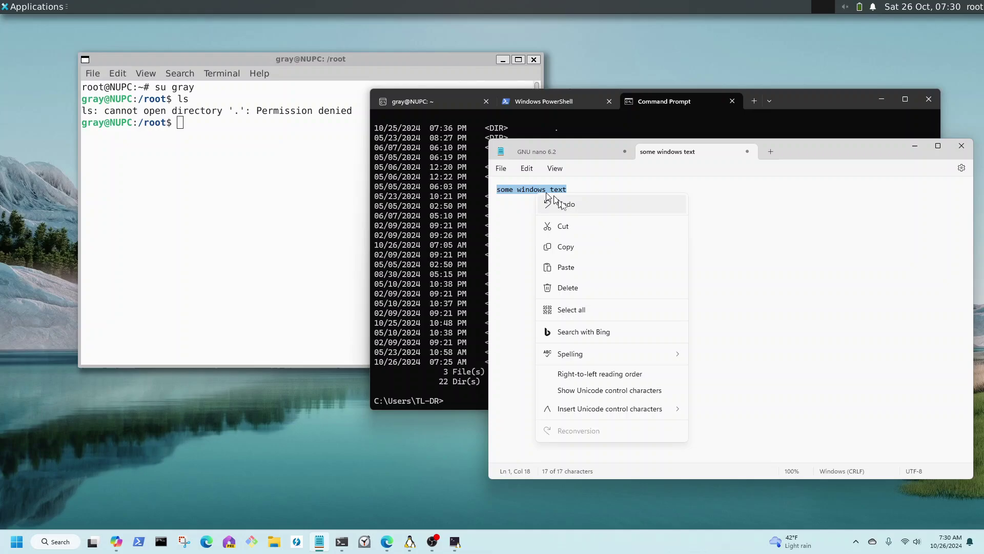
left_click(581, 249)
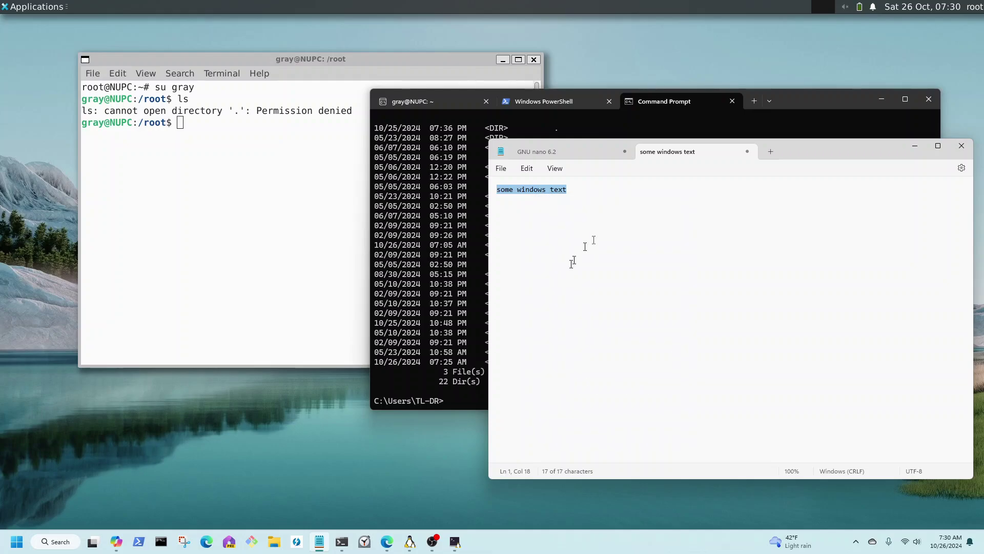
left_click(812, 94)
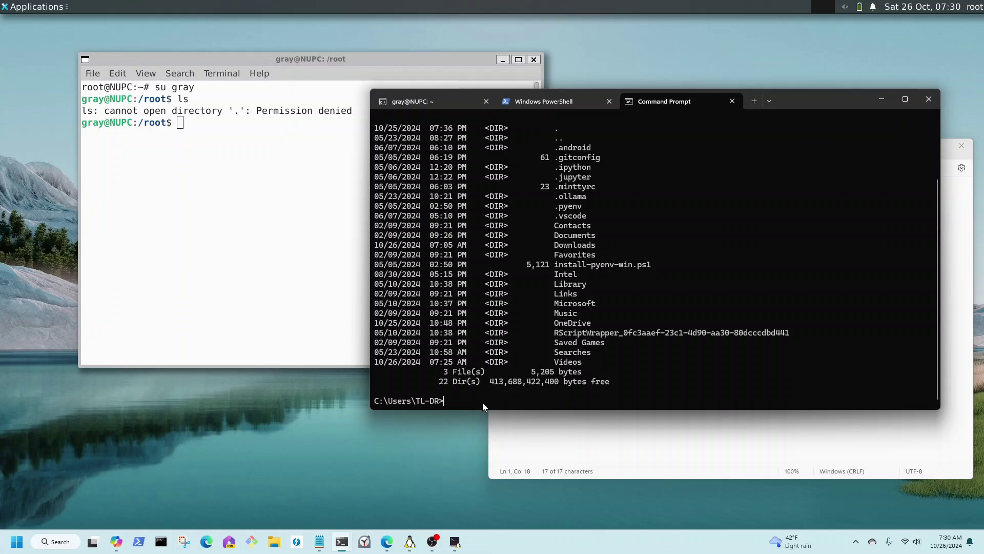
key("ctrl+v")
key("Return")
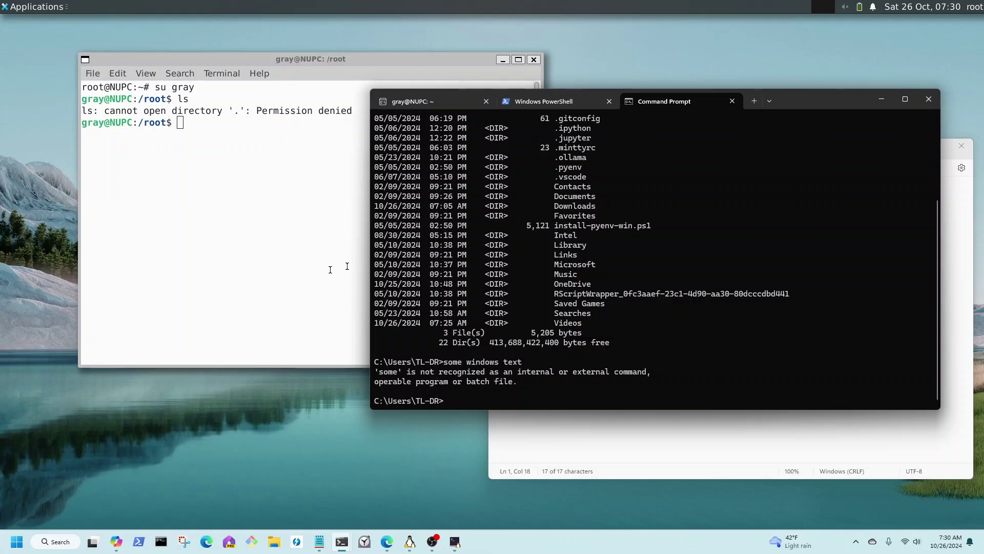
Paste "some windows text" from the Windows clipboard into the Linux terminal and run it as a command.
left_click(214, 129)
right_click(214, 129)
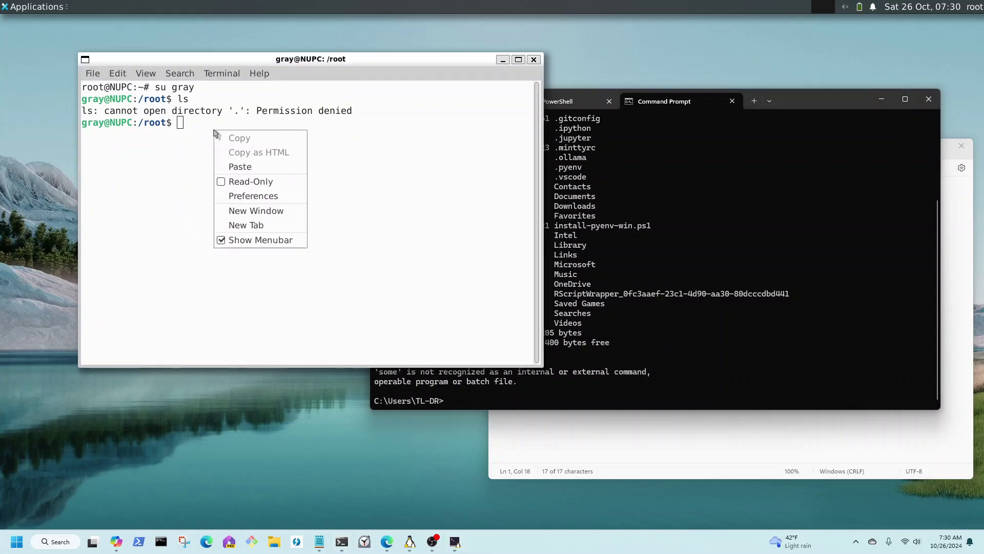
left_click(267, 173)
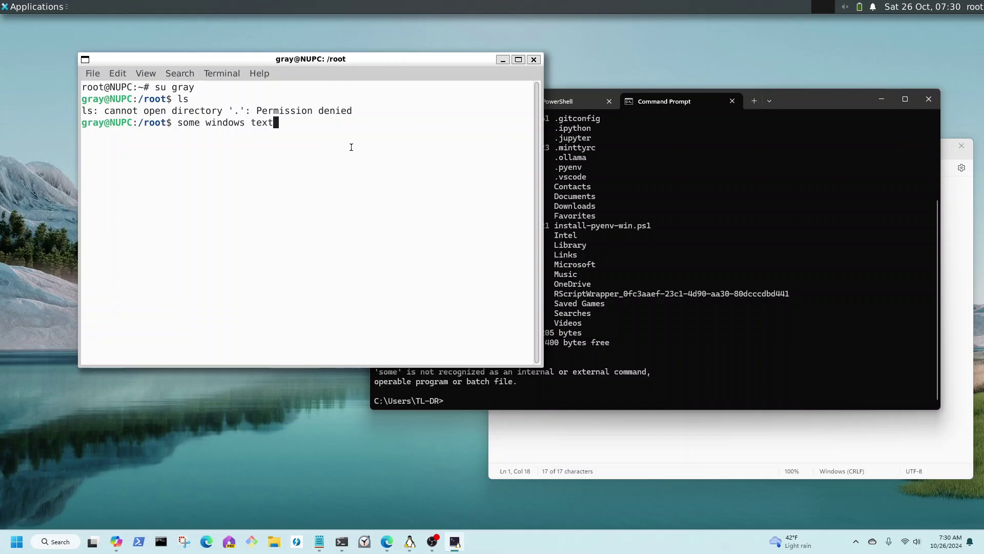
key("Return")
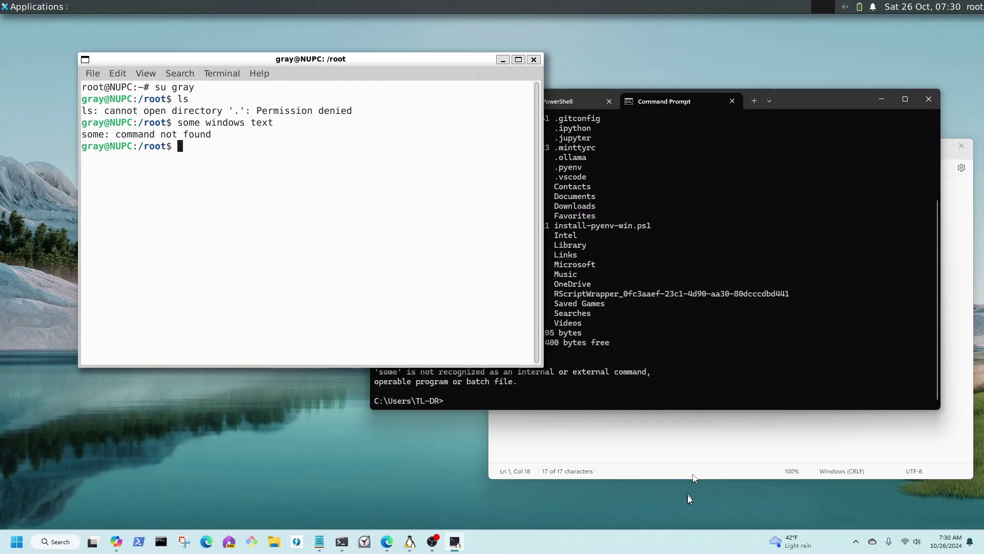
Bring Notepad to the front, open Xfce's Volume Control and briefly show the panel clock's calendar.
left_click(703, 447)
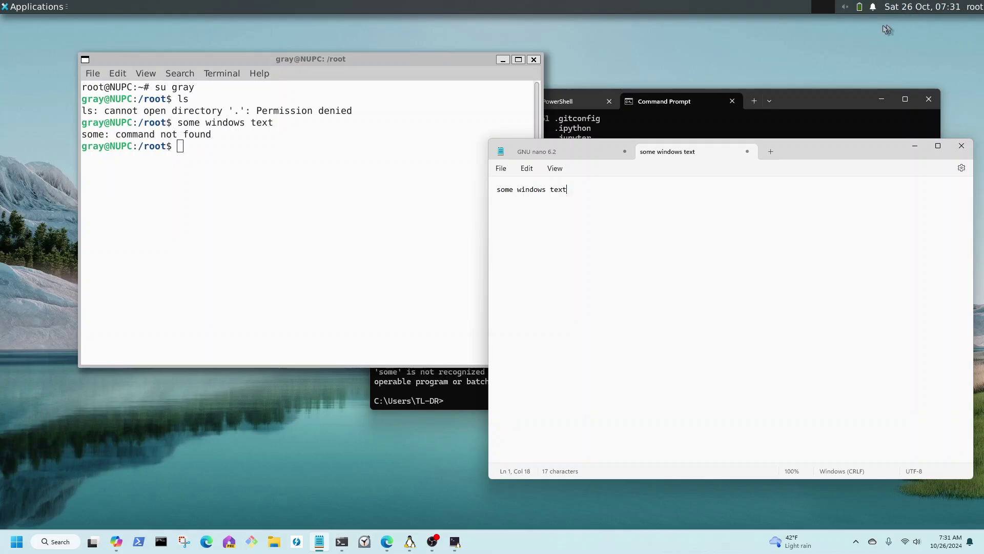
left_click(845, 7)
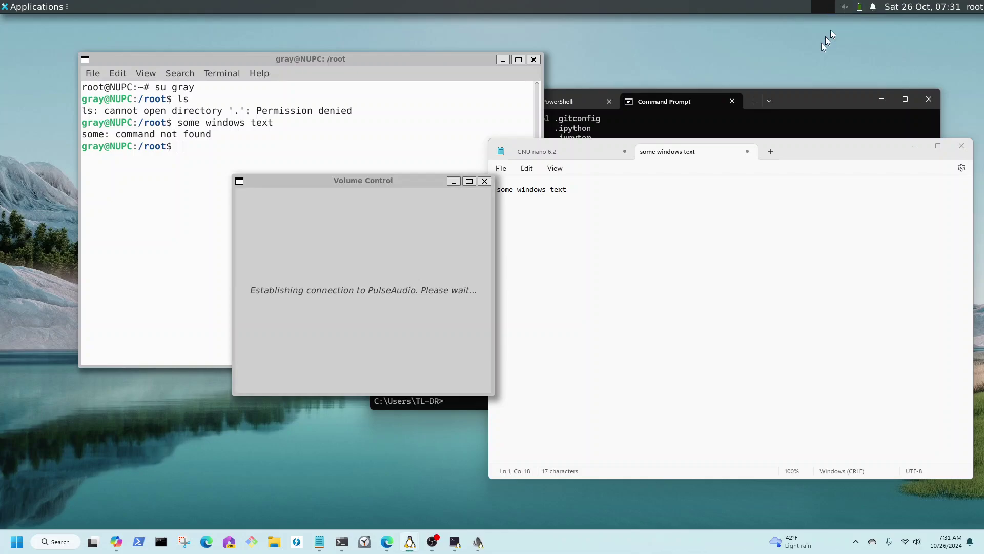
left_click(901, 6)
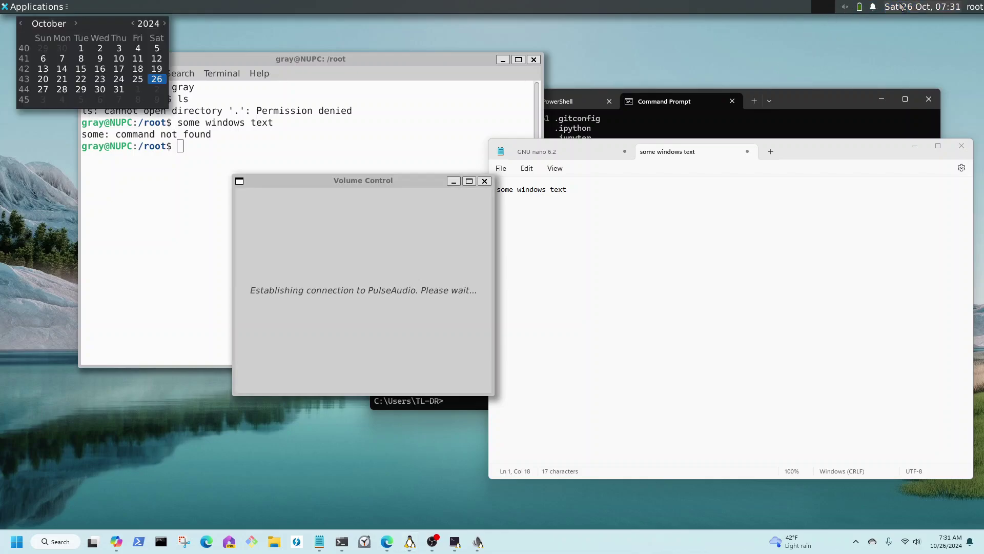
left_click(901, 6)
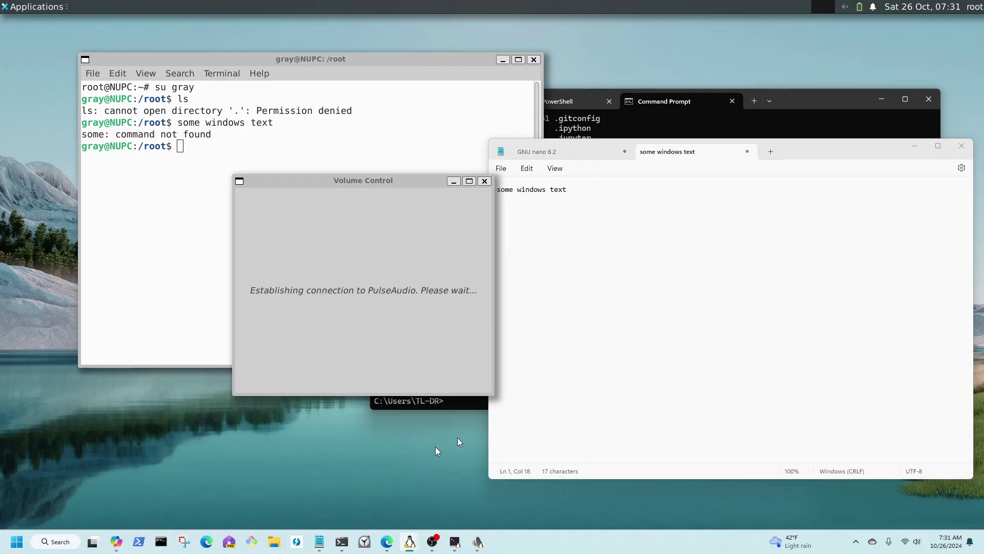
Switch to Microsoft Edge, restore it to a smaller window over the Linux desktop and close both "New tab" tabs.
left_click(387, 541)
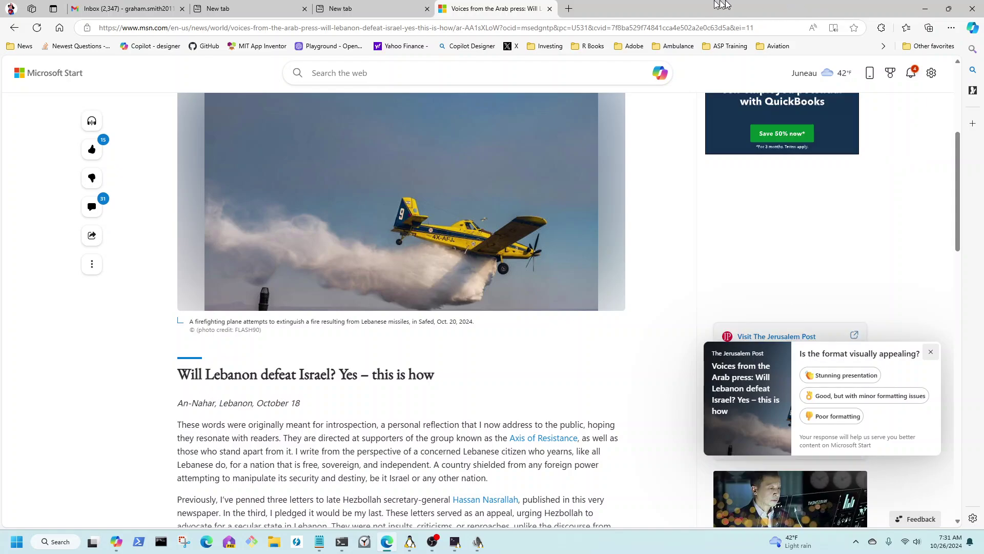
left_click_drag(675, 15, 584, 64)
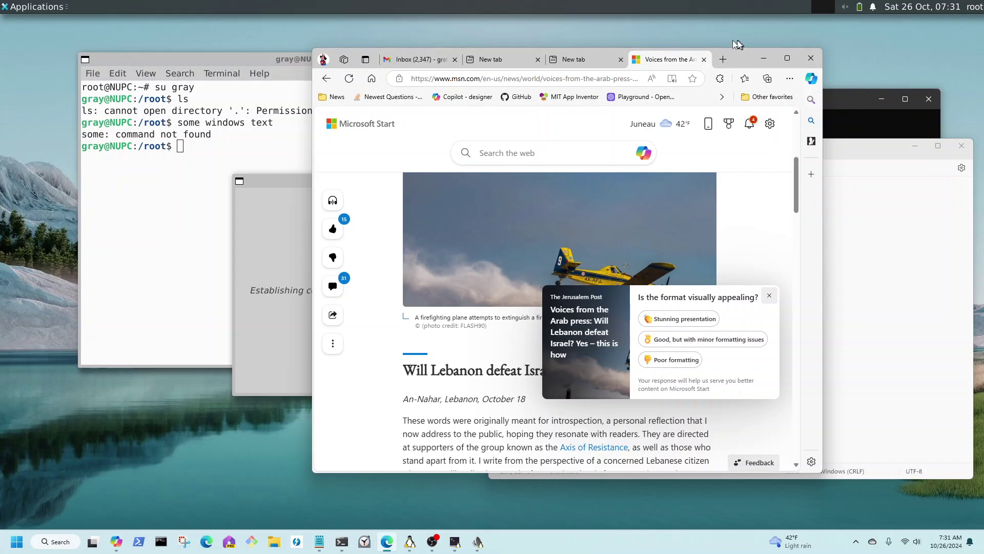
left_click(596, 60)
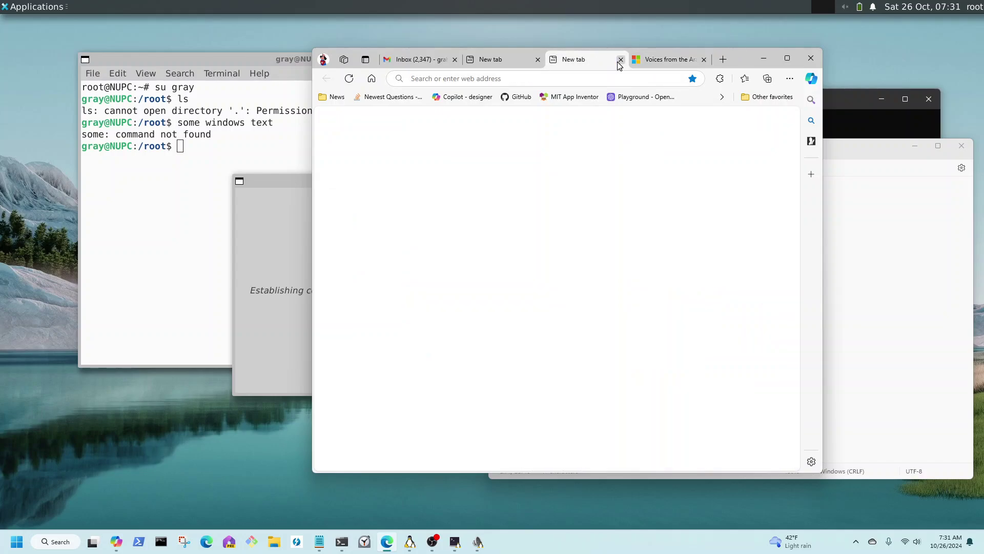
left_click(620, 60)
left_click(531, 64)
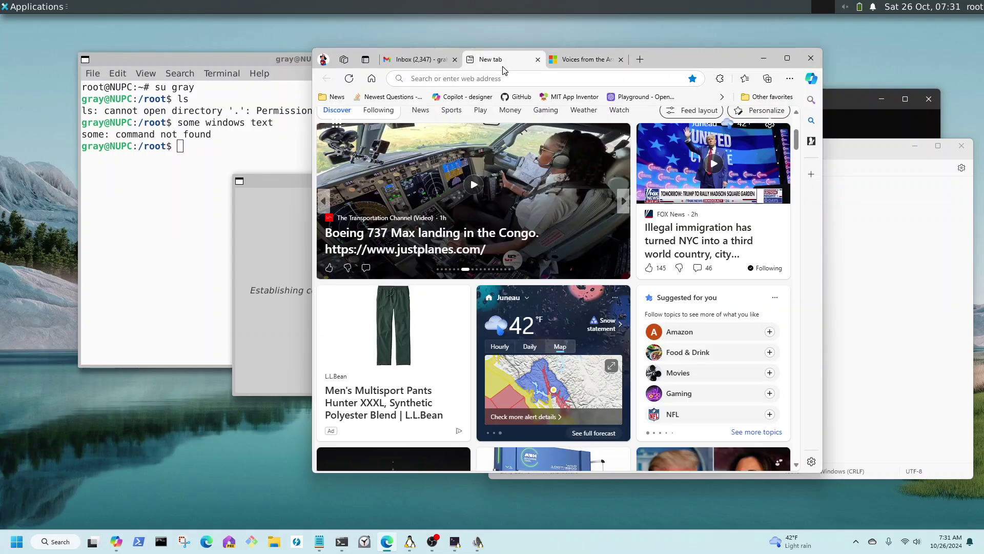
left_click(537, 59)
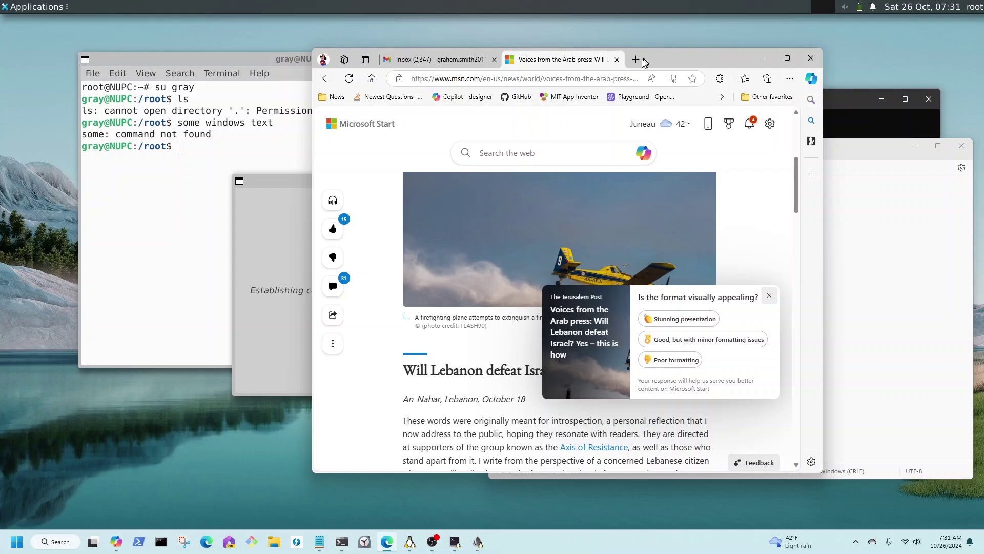
Open the featured Iran news story from a new Edge tab and minimize the browser.
left_click(636, 60)
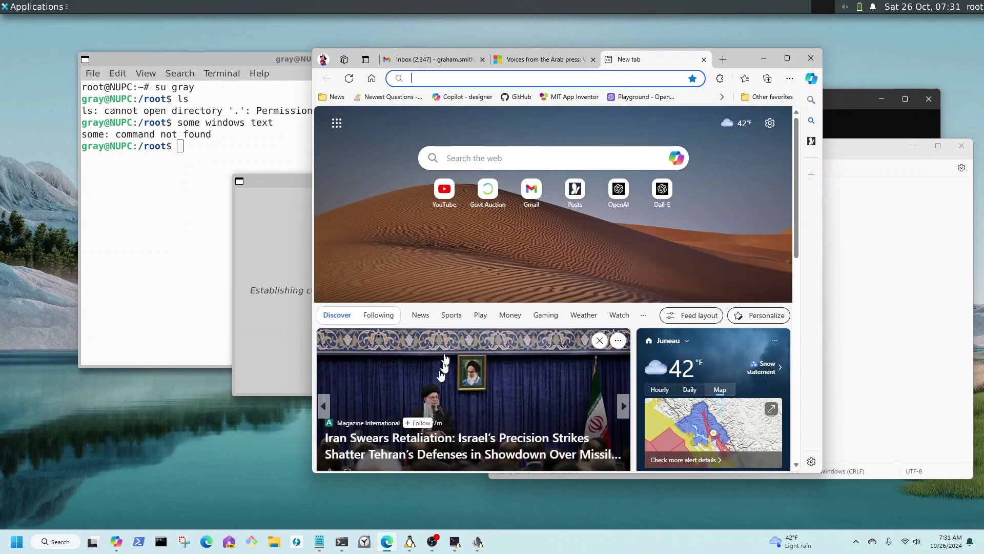
left_click(439, 435)
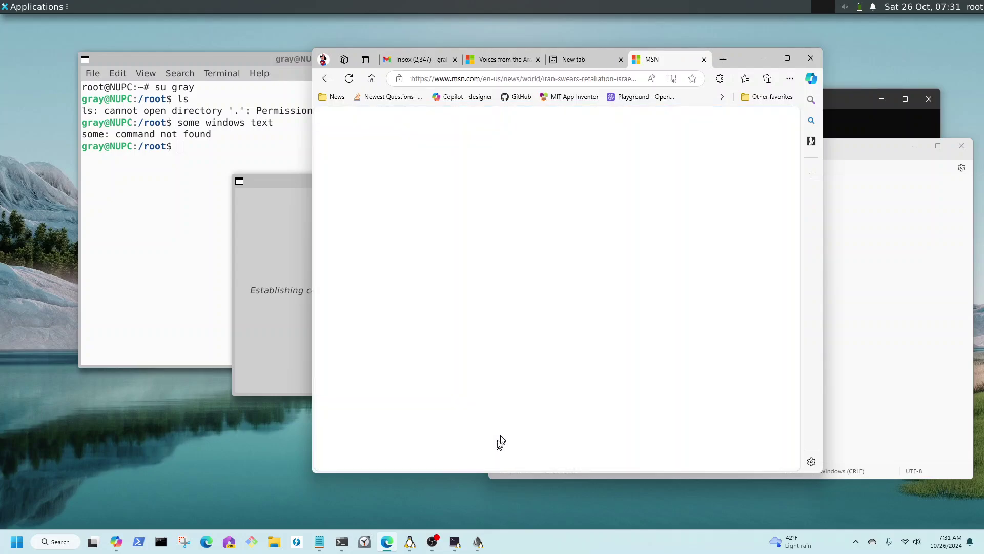
left_click(762, 61)
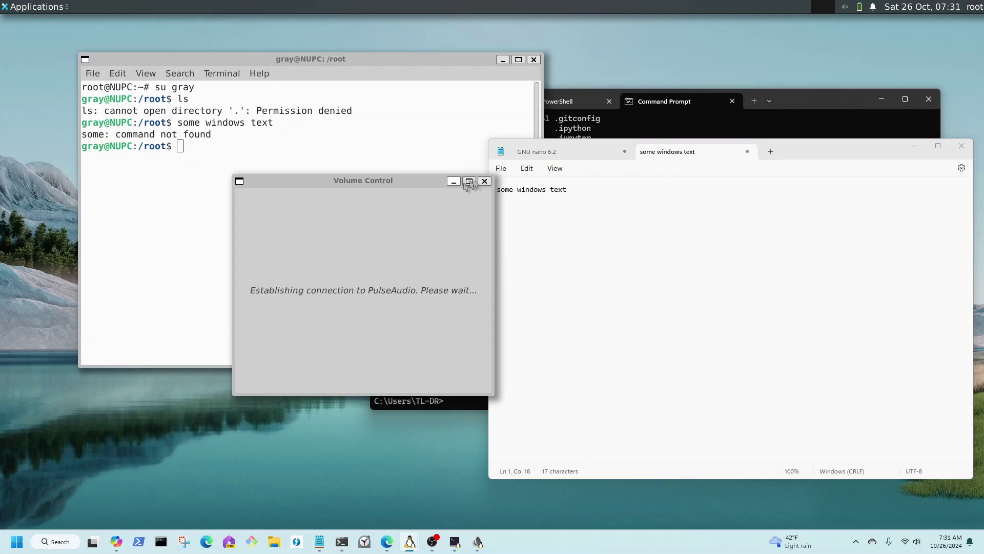
Close Volume Control and move the Linux terminal and Command Prompt windows aside to uncover the Xfce dock.
left_click(483, 182)
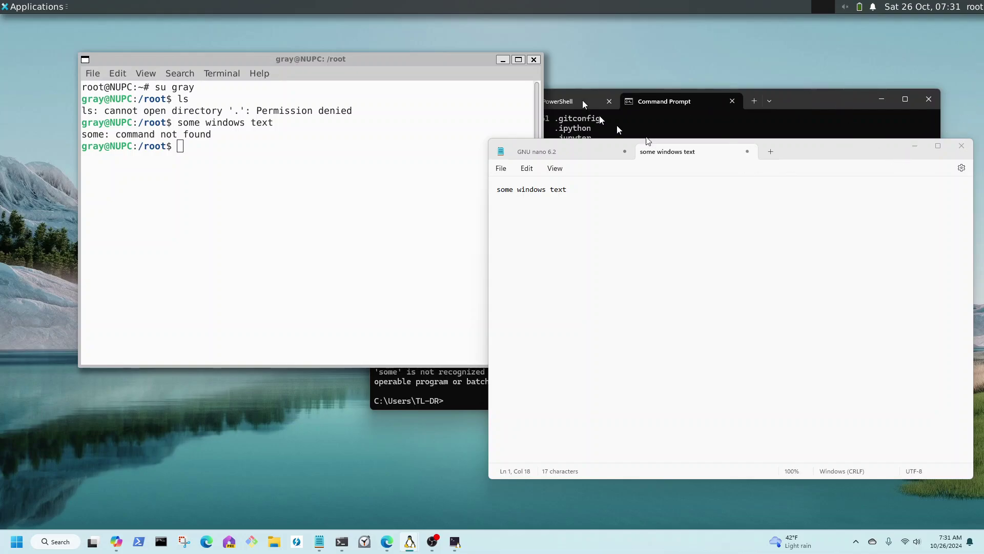
left_click_drag(429, 60, 854, 264)
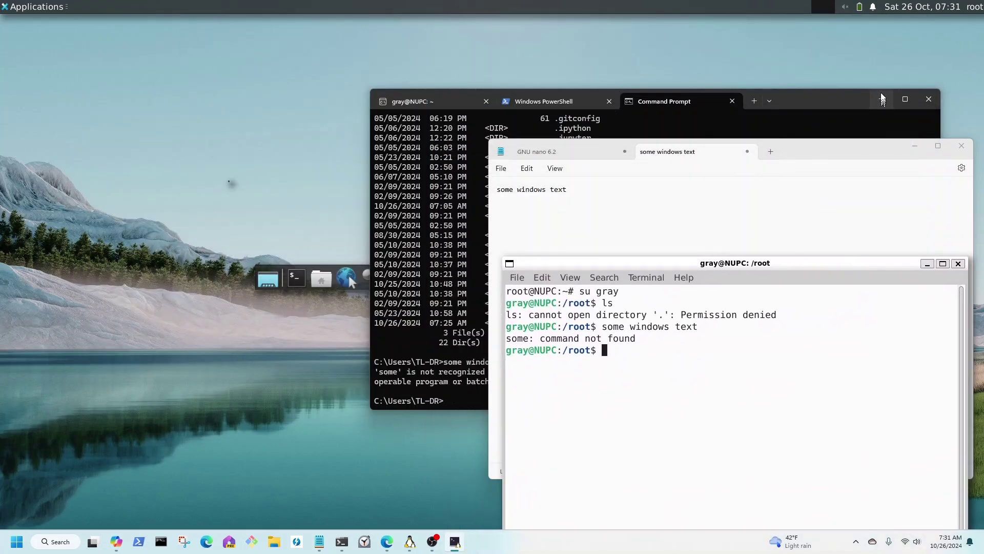
left_click_drag(818, 111, 877, 155)
Try to launch the default Web Browser from the Xfce dock, and move the Command Prompt window back toward the middle of the desktop.
left_click(347, 277)
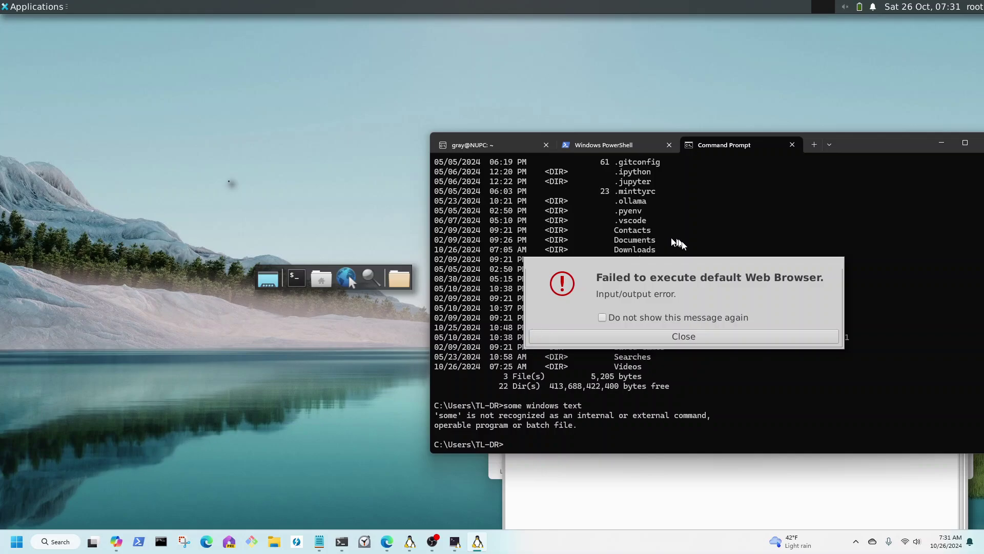
left_click(686, 336)
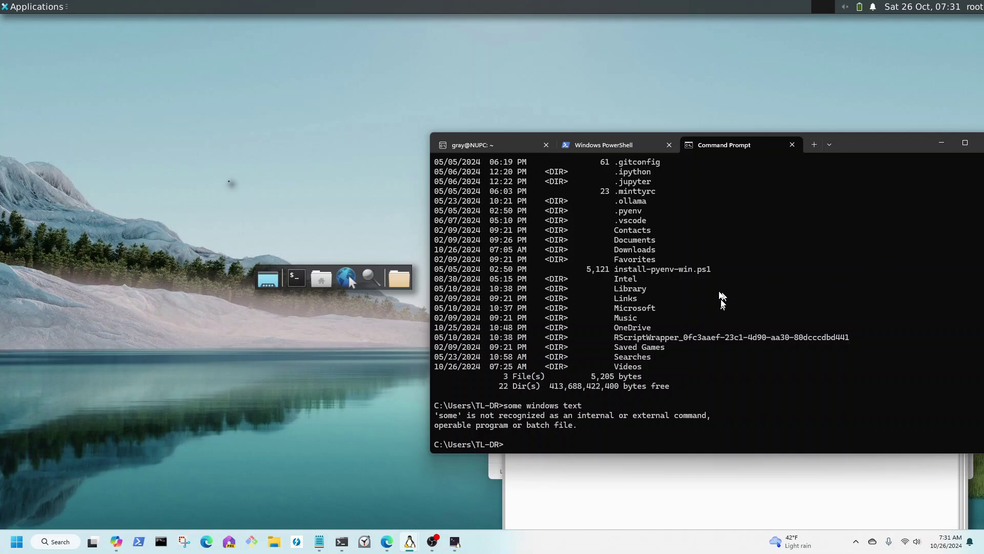
left_click(877, 146)
left_click_drag(877, 146, 567, 135)
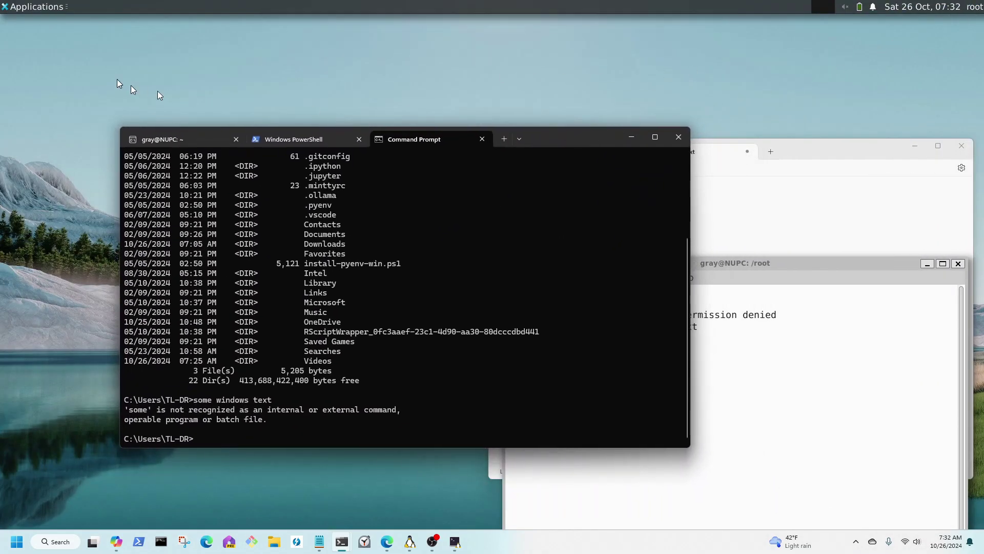
Show the Xfce Applications menu alongside the Windows Start menu, leaving only the Xfce menu open.
left_click(36, 6)
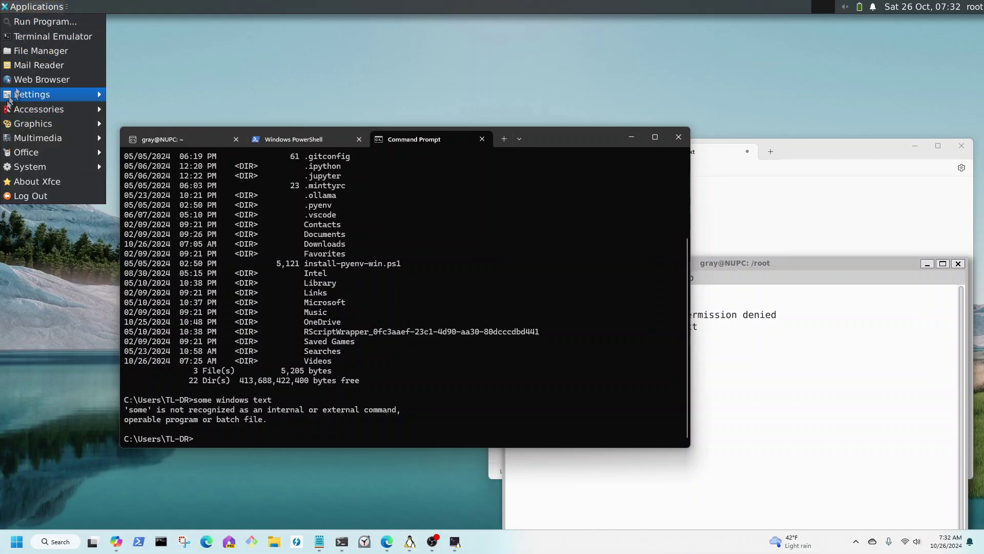
left_click(16, 541)
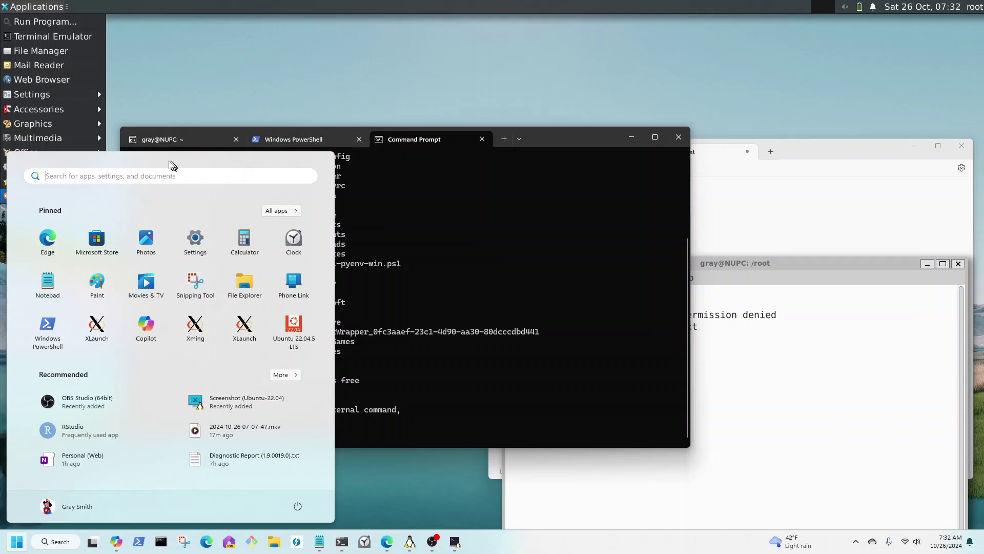
left_click(21, 545)
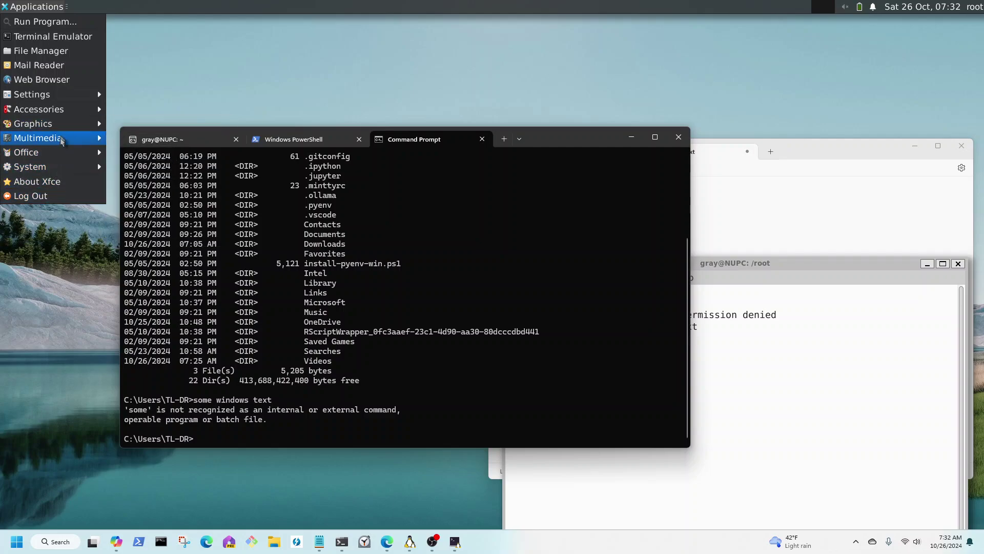
Launch Vim from the Linux accessories and insert the line "some text".
mouse_move(61, 143)
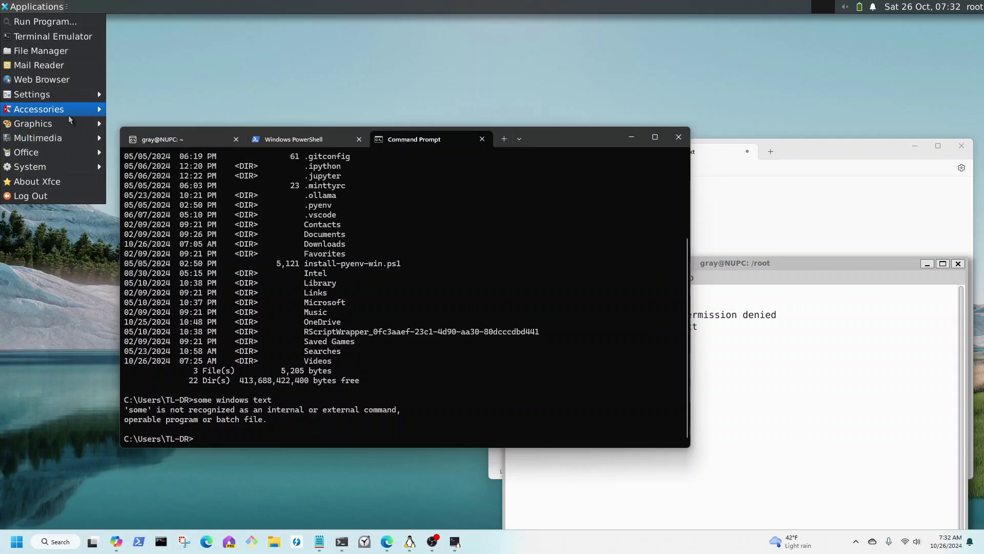
mouse_move(69, 115)
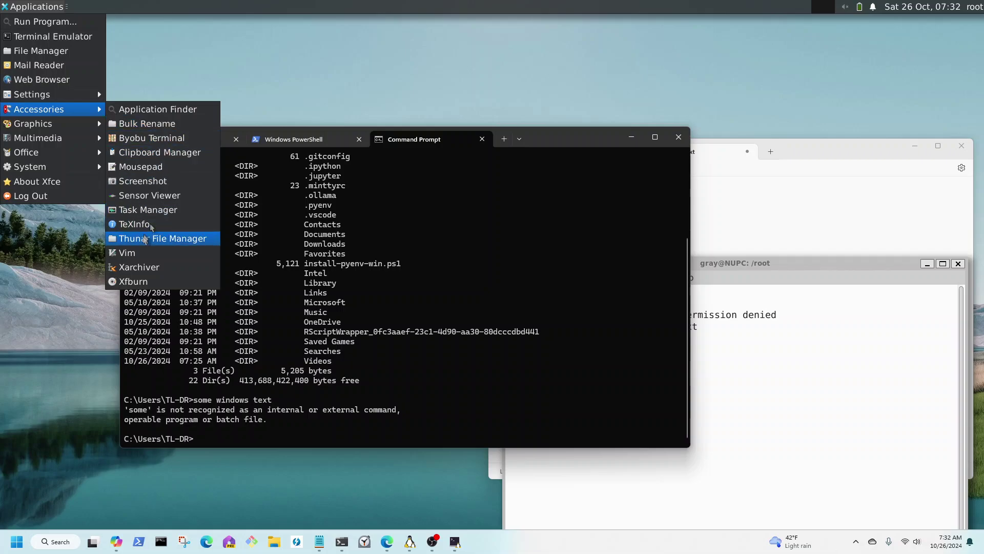
left_click(126, 253)
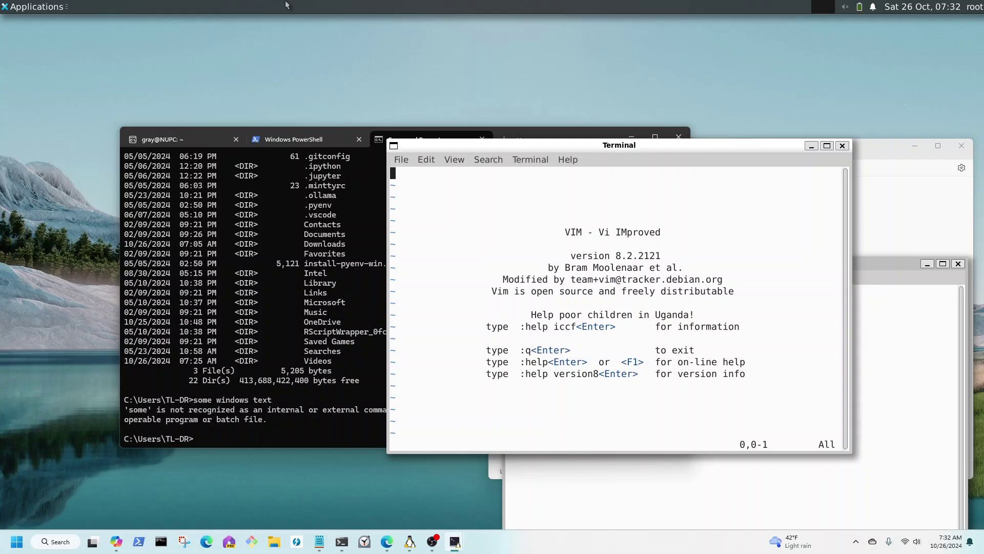
type("io")
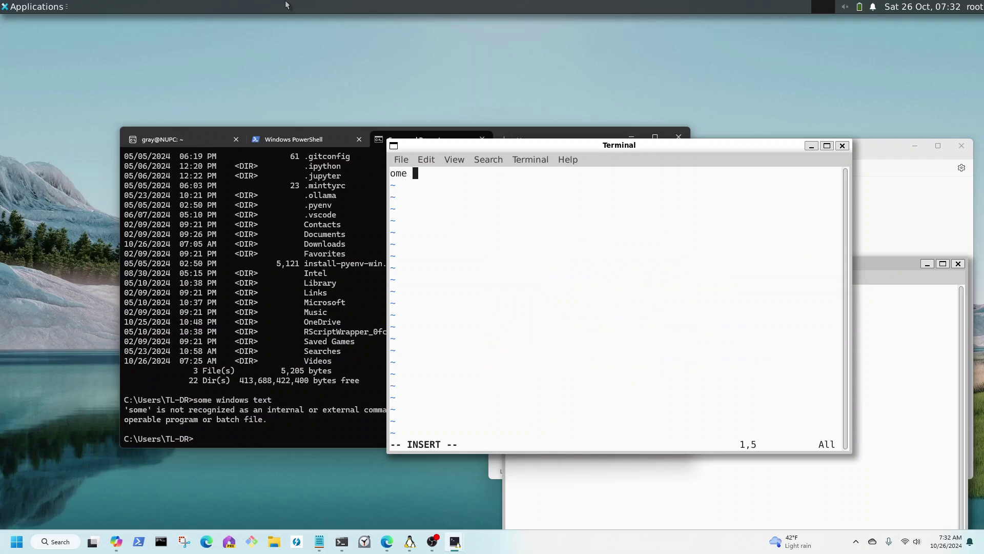
key("BackSpace")
type("some text")
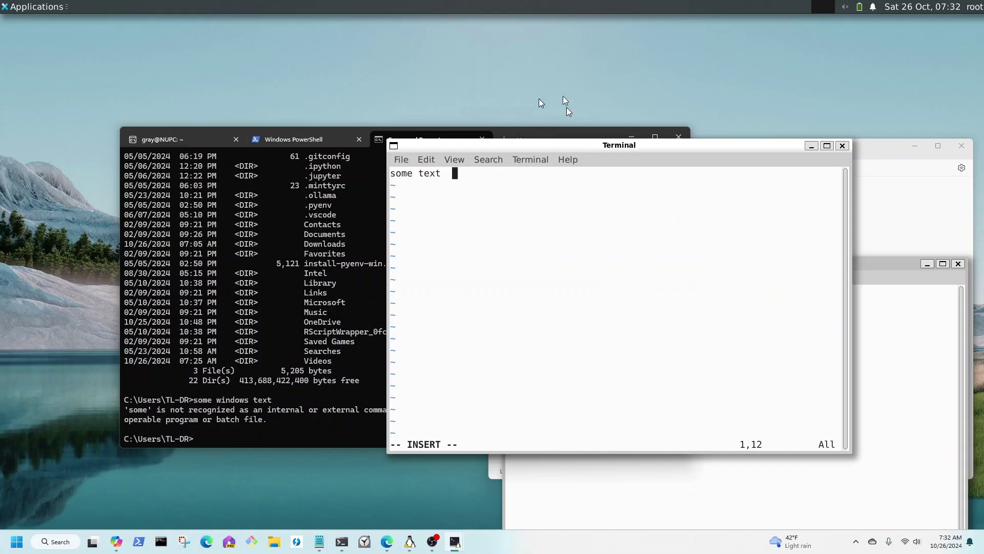
left_click(401, 160)
mouse_move(438, 162)
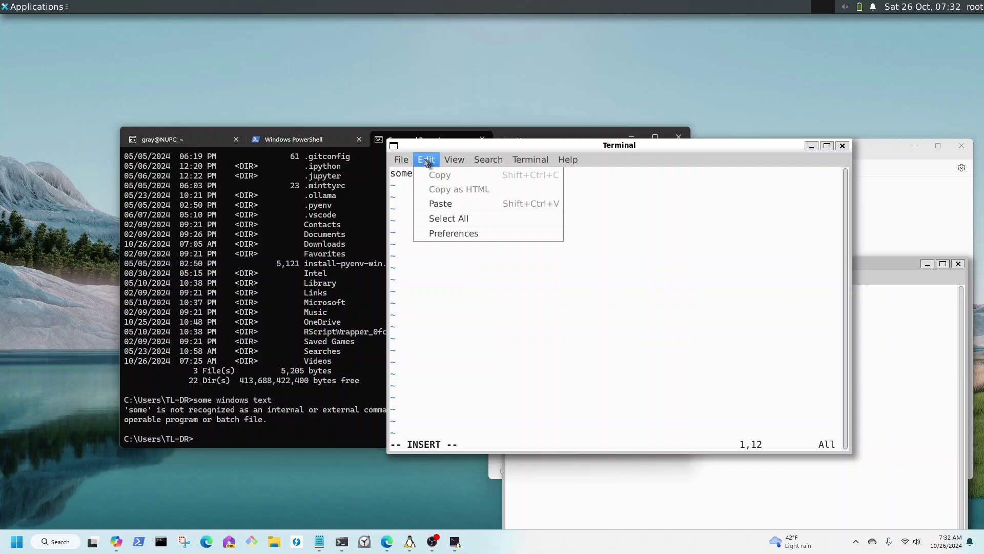
left_click(584, 258)
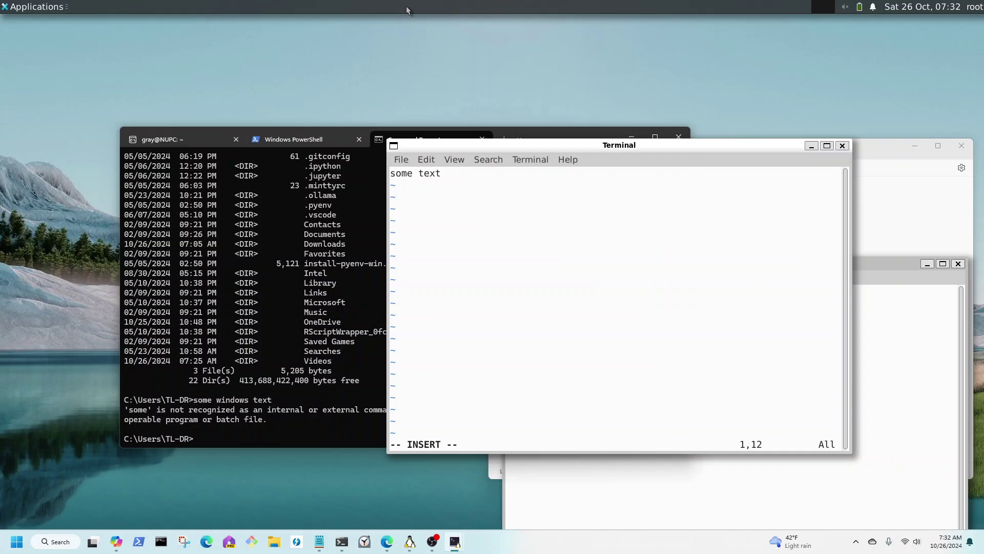
key("ctrl+o")
left_click(406, 163)
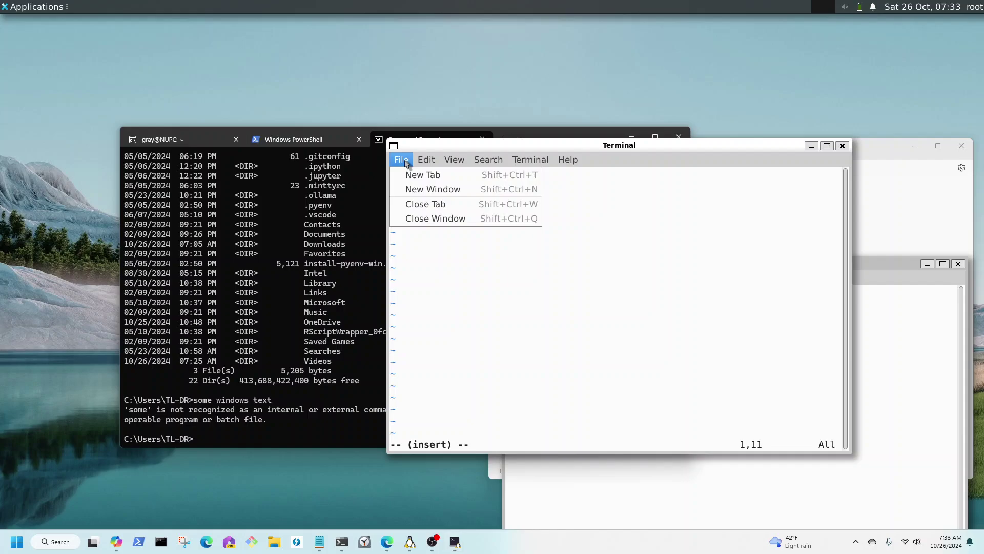
left_click(507, 397)
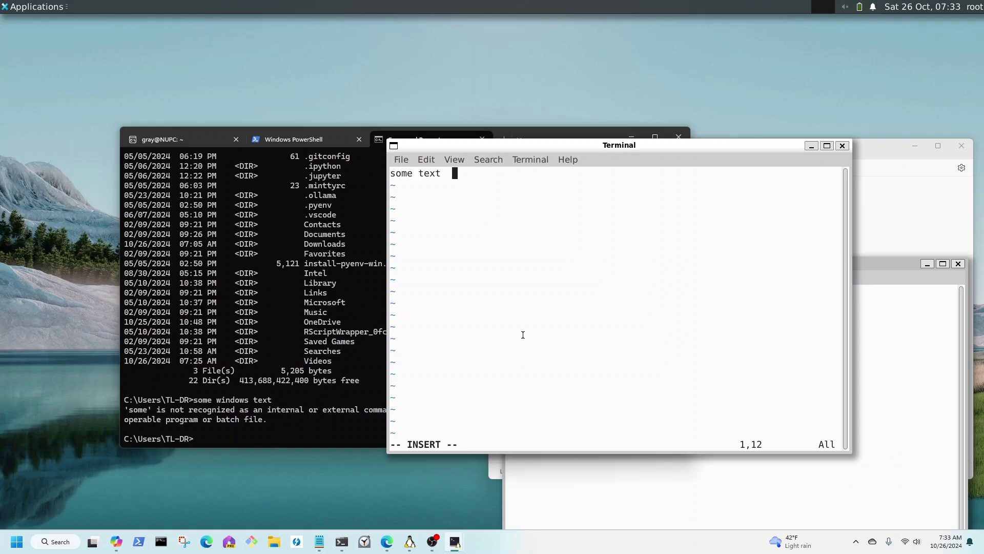
Try to select the "some text" line in Vim, returning the cursor to the start of the line.
key("ctrl+o")
key("0")
left_click_drag(457, 176, 374, 395)
left_click(666, 262)
left_click_drag(666, 262, 666, 267)
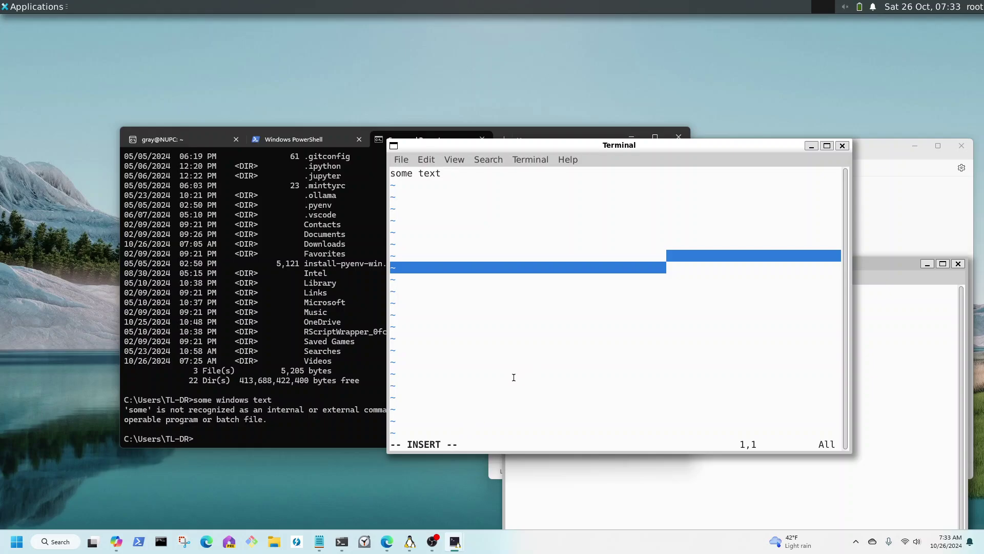
key("End")
key("Left")
key("Left")
key("ctrl+Left")
key("ctrl+Left")
Copy the "some text" line from Vim and minimize its terminal window.
left_click_drag(444, 173, 391, 179)
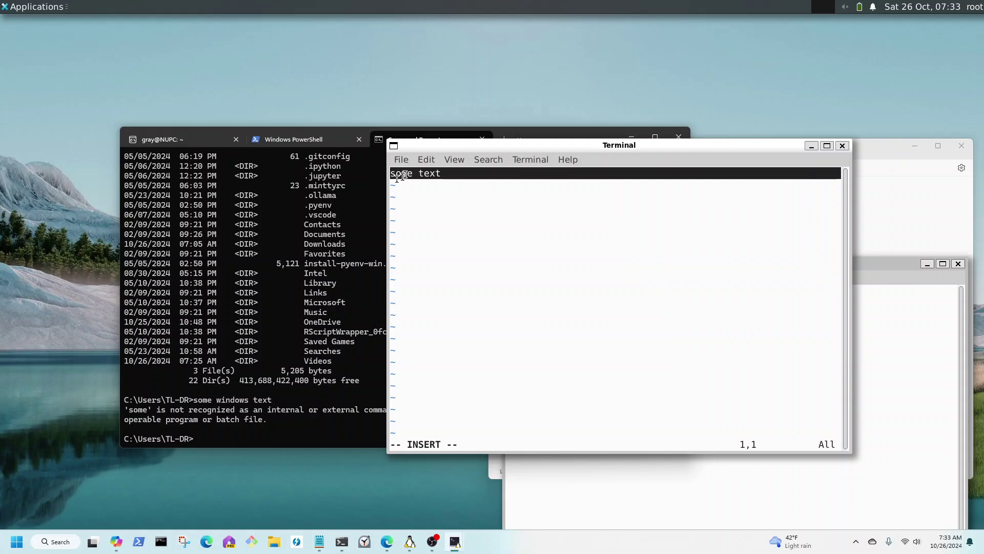
right_click(401, 175)
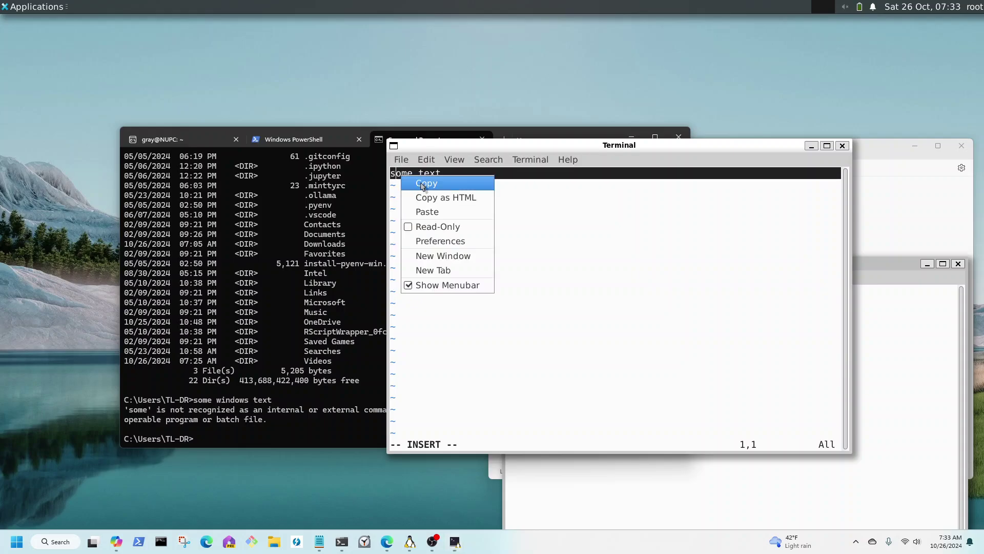
left_click(422, 185)
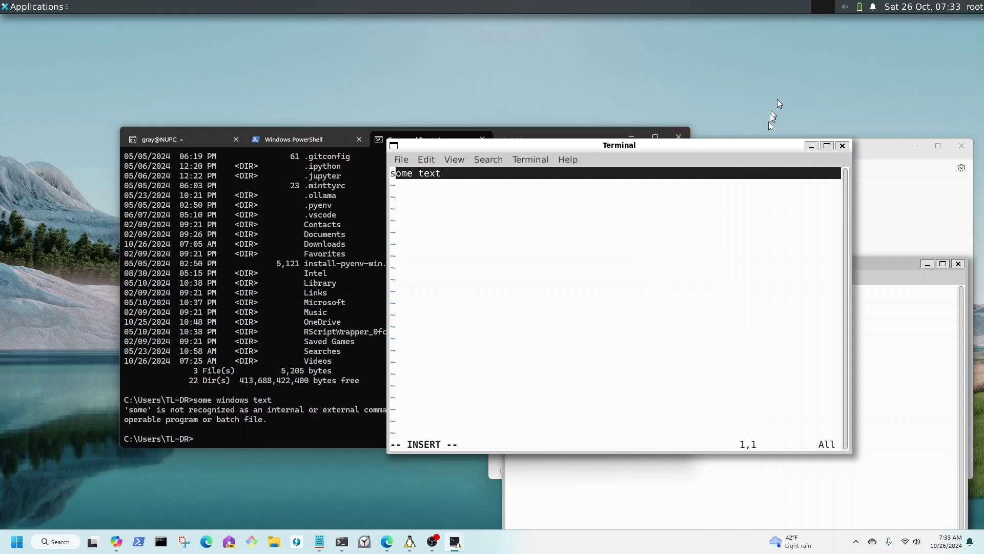
left_click(810, 146)
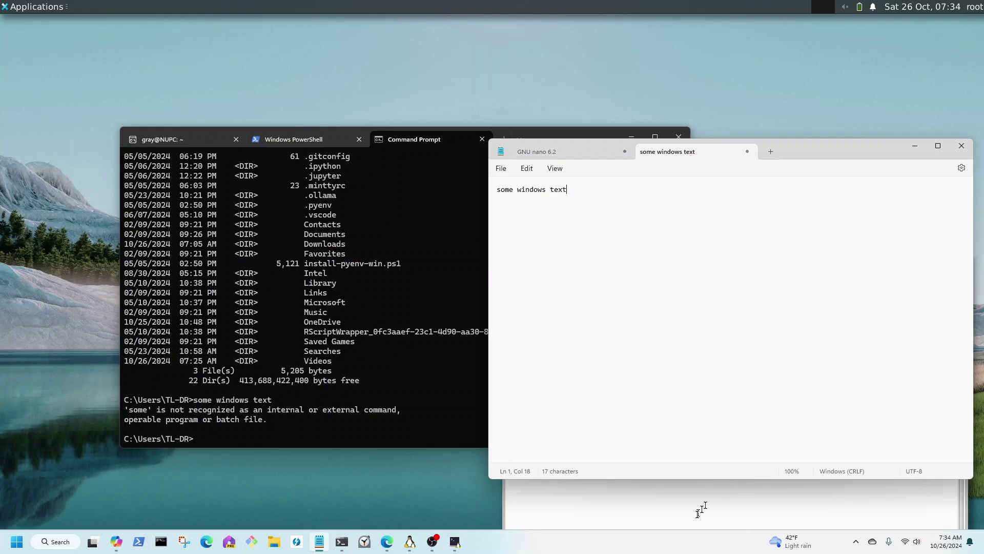
Paste the copied Vim line into Notepad, leaving a blank line below "some windows text".
left_click(698, 510)
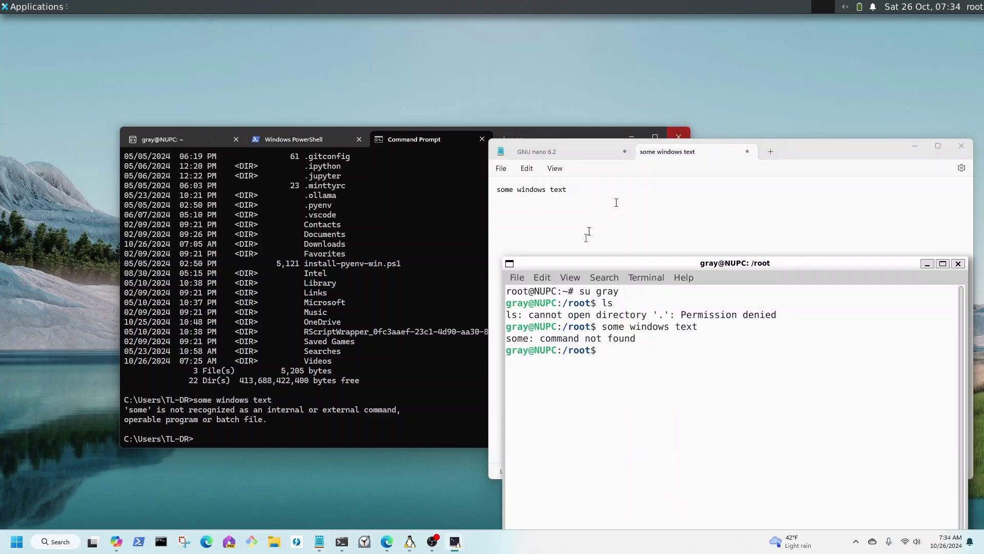
left_click(640, 221)
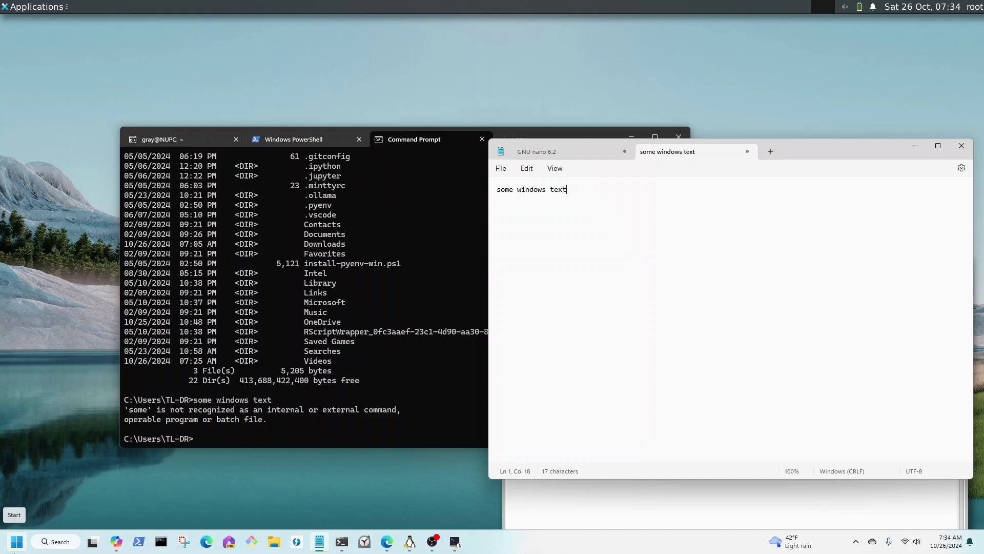
key("Return")
key("Return")
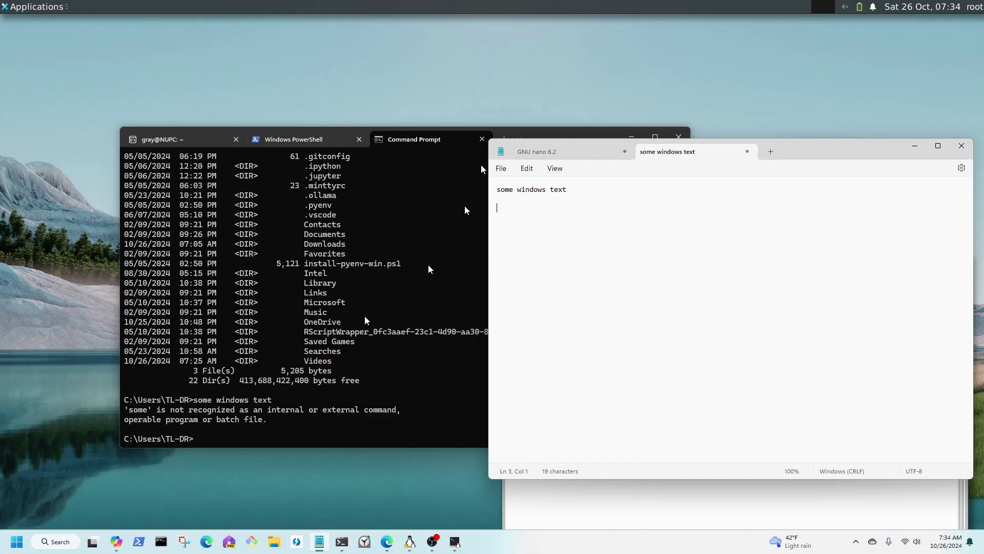
right_click(525, 215)
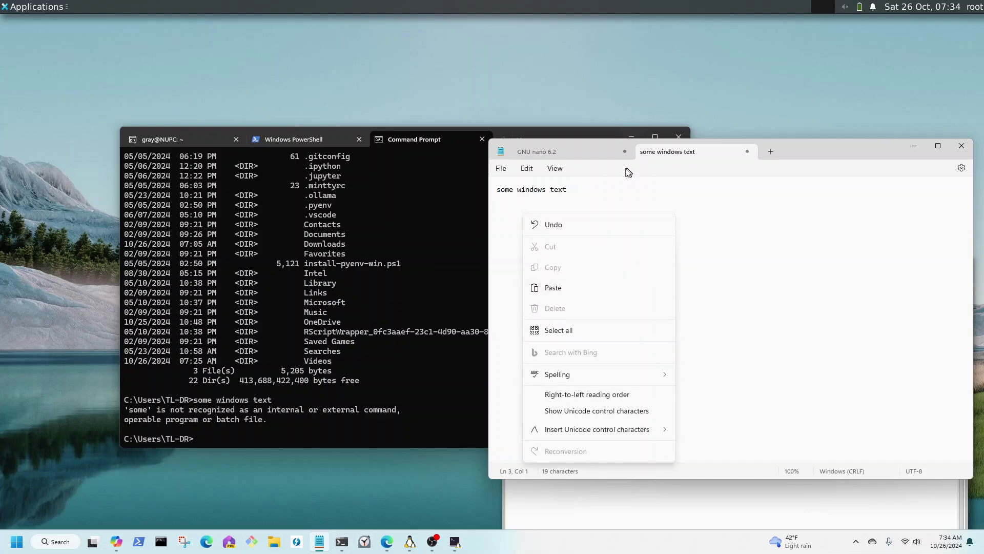
left_click(561, 288)
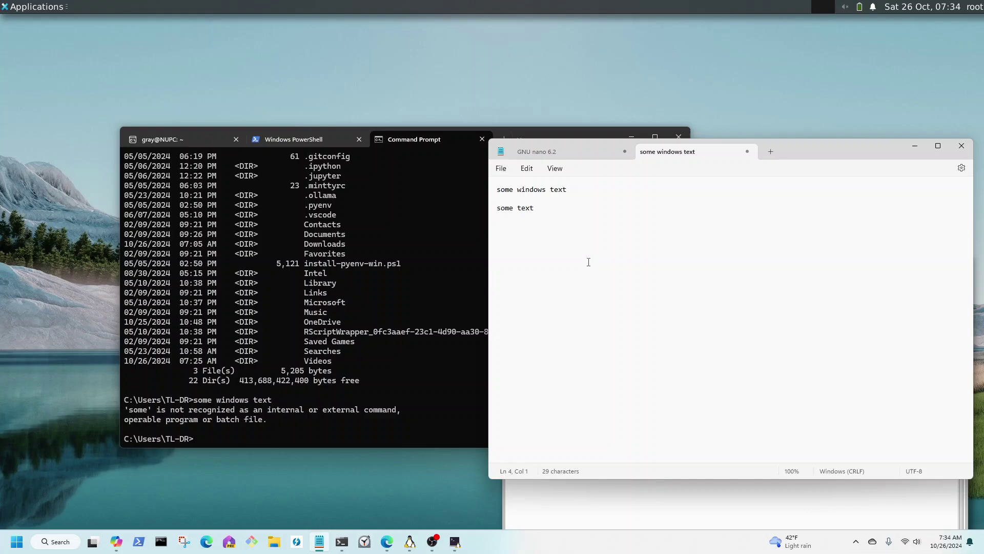
Move the Notepad window aside and close the remaining Linux terminal, confirming that its running process is killed.
left_click_drag(796, 149, 448, 145)
left_click(828, 267)
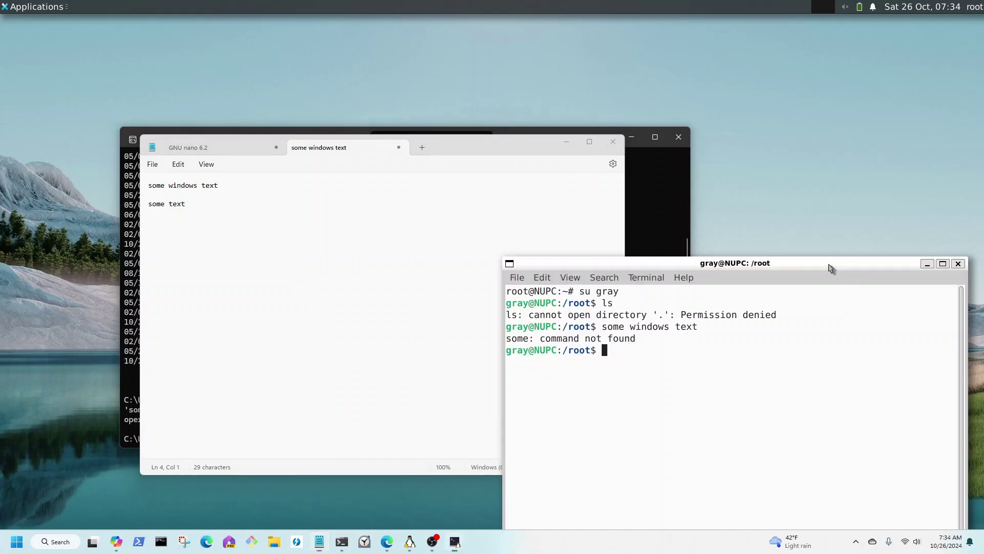
left_click_drag(829, 267, 808, 275)
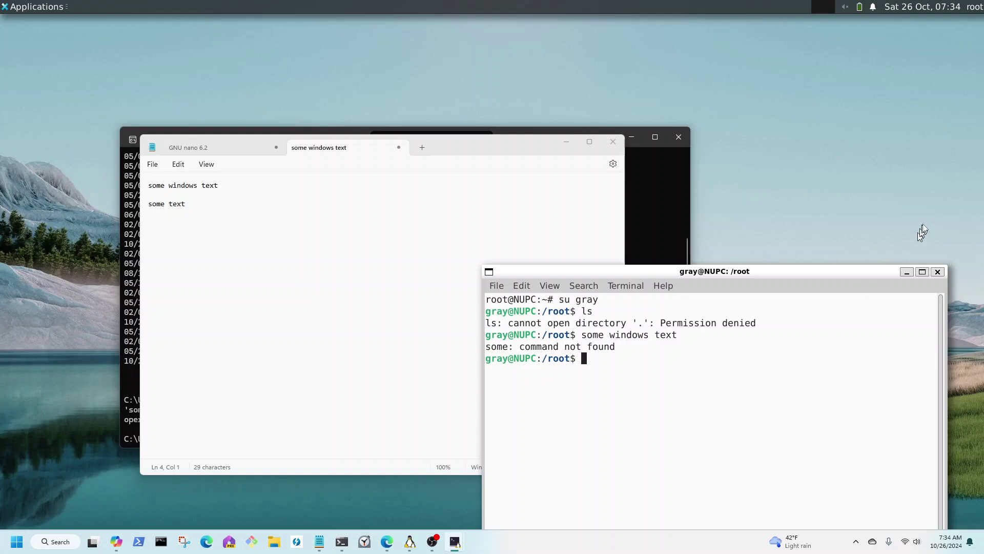
left_click(938, 272)
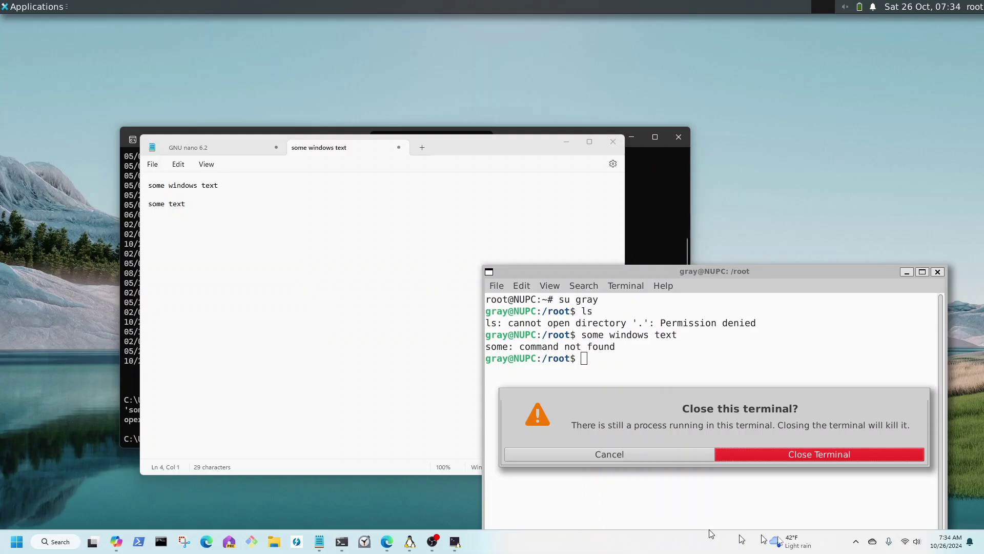
left_click(829, 455)
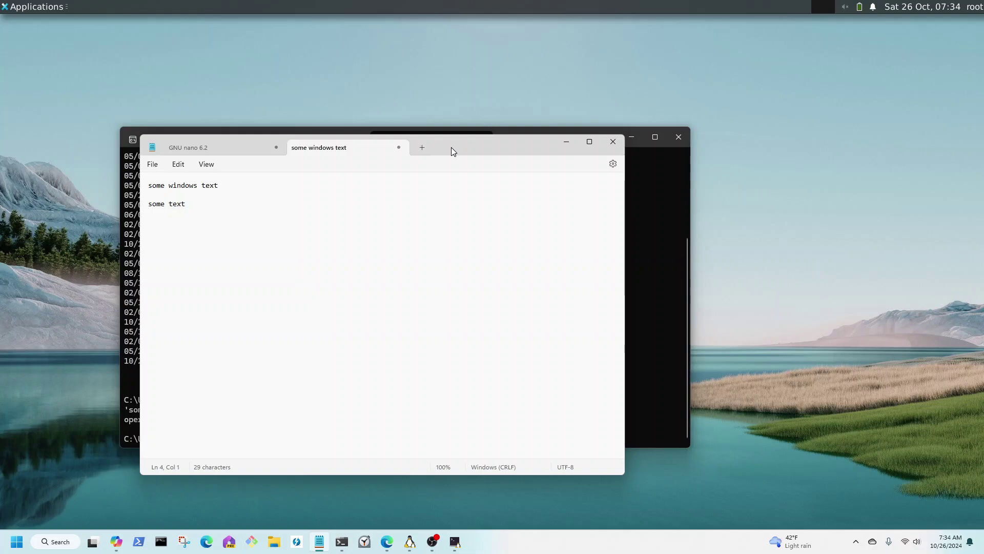
Move the Notepad window toward the middle of the desktop and switch to OBS Studio.
left_click_drag(463, 137, 591, 61)
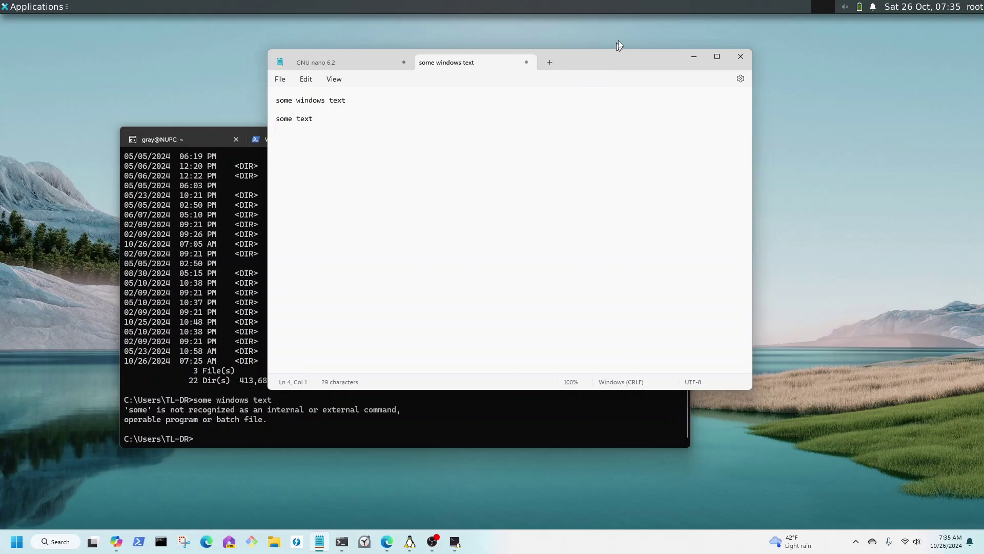
left_click_drag(619, 60, 603, 116)
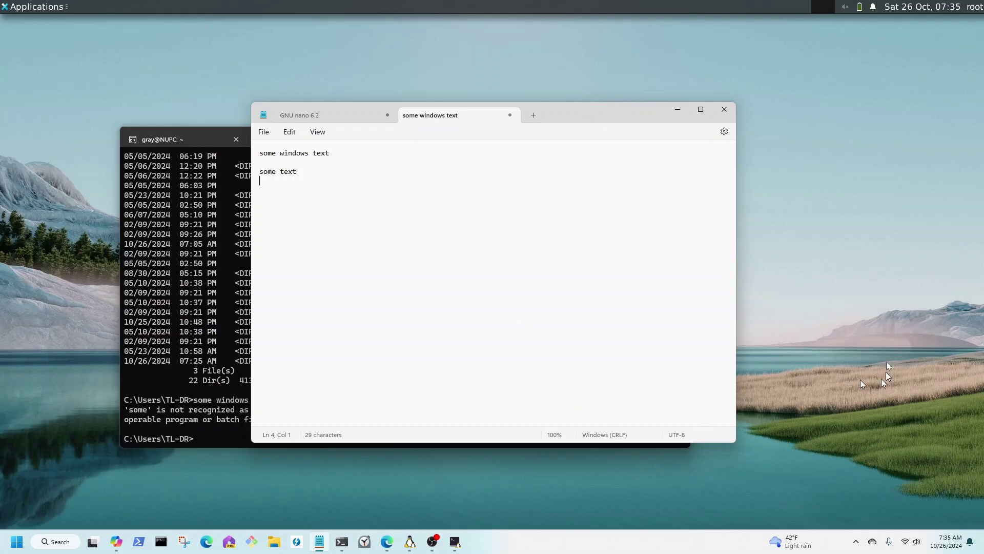
left_click(432, 541)
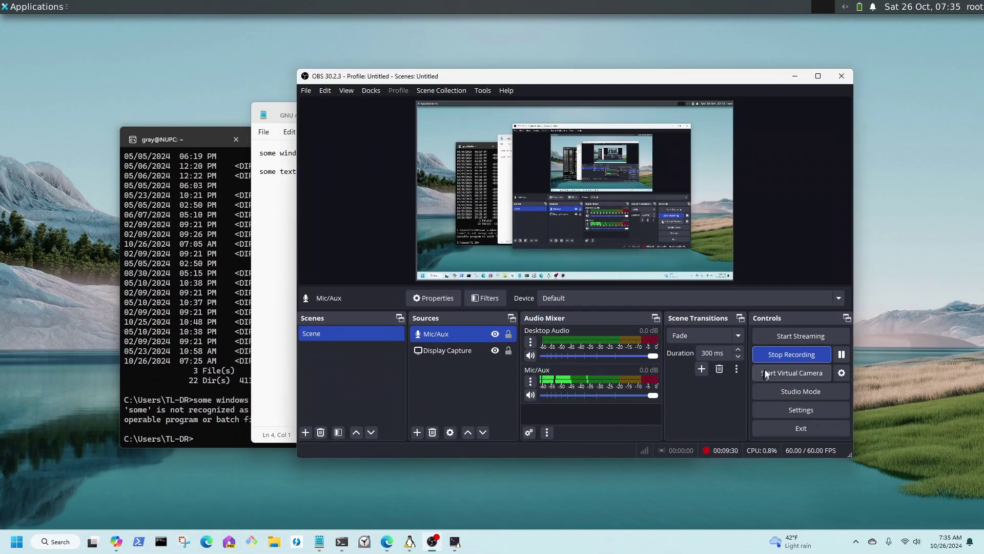